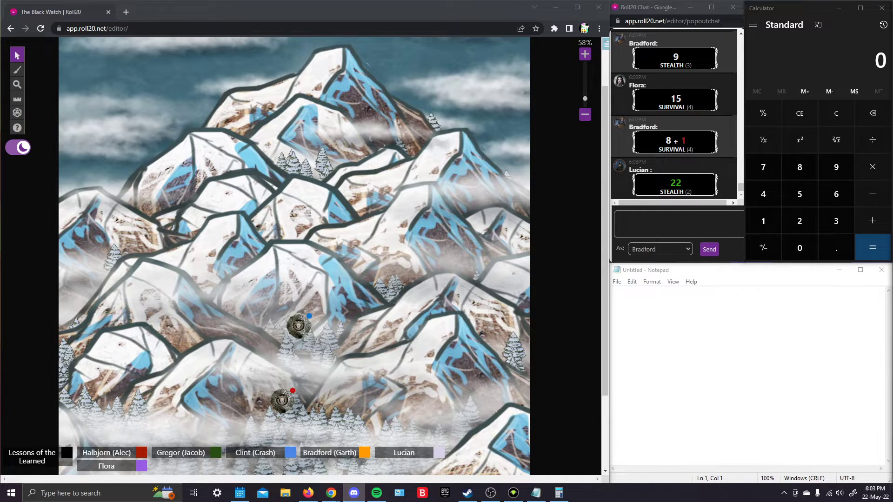
Bring the Discord chat window up from the taskbar
left_click(354, 493)
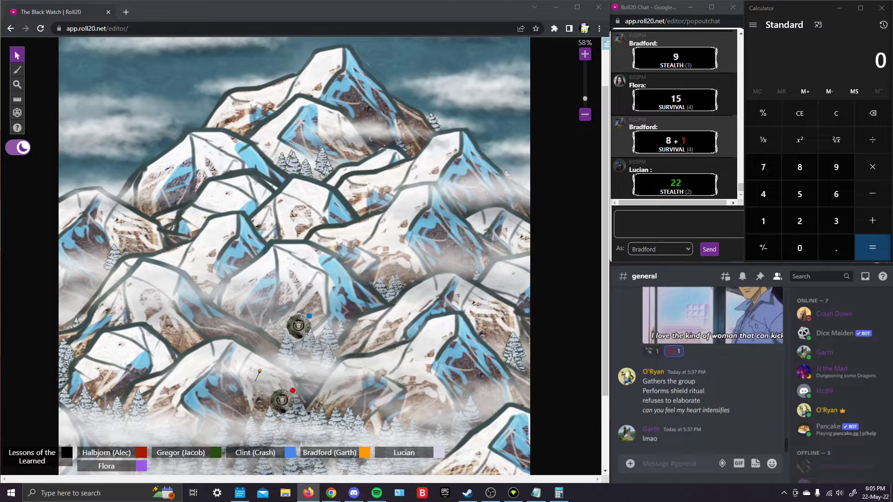
Measure distance on the map from the lower party token
left_click_drag(259, 375, 259, 392)
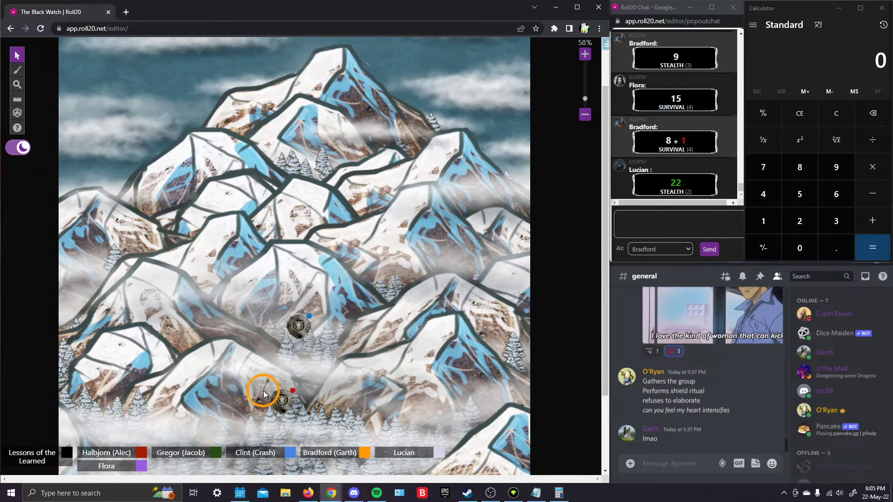
scroll(261, 391, "up", 5)
scroll(264, 395, "up", 3)
scroll(280, 314, "up", 2)
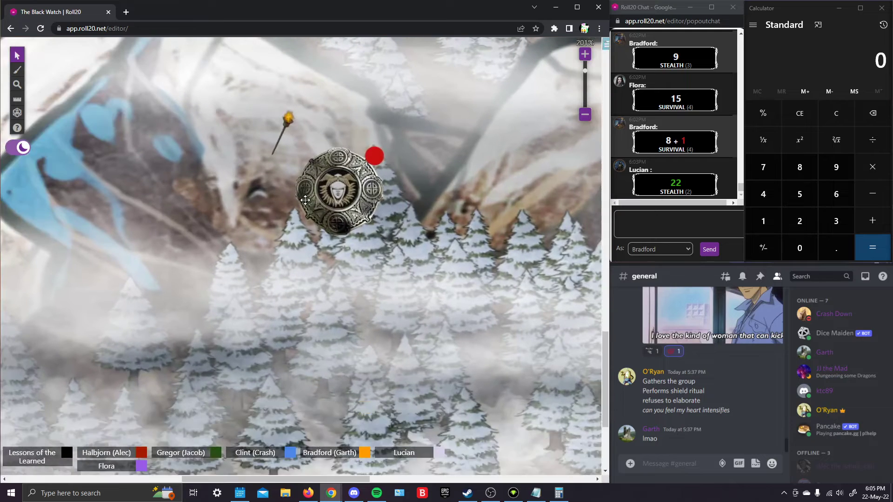
scroll(300, 258, "up", 2)
scroll(304, 249, "up", 3)
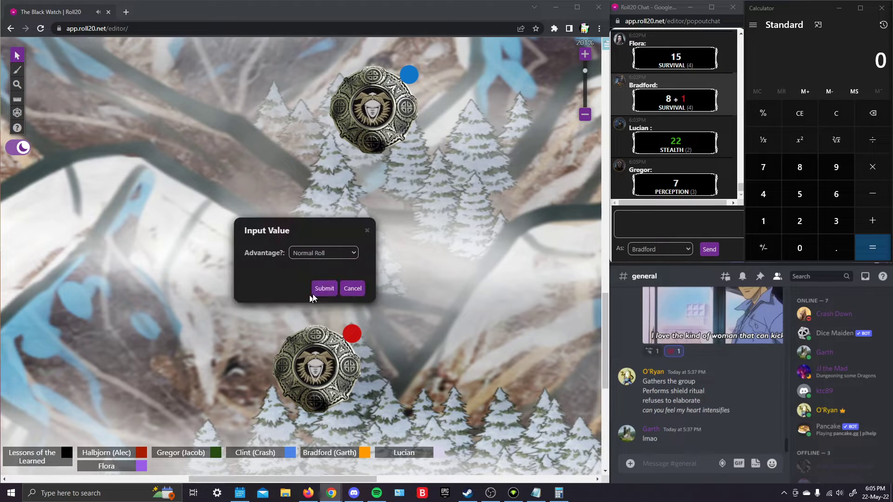
Submit Bradford's Perception as a Normal Roll, then pan the map to recentre the tokens
left_click(325, 290)
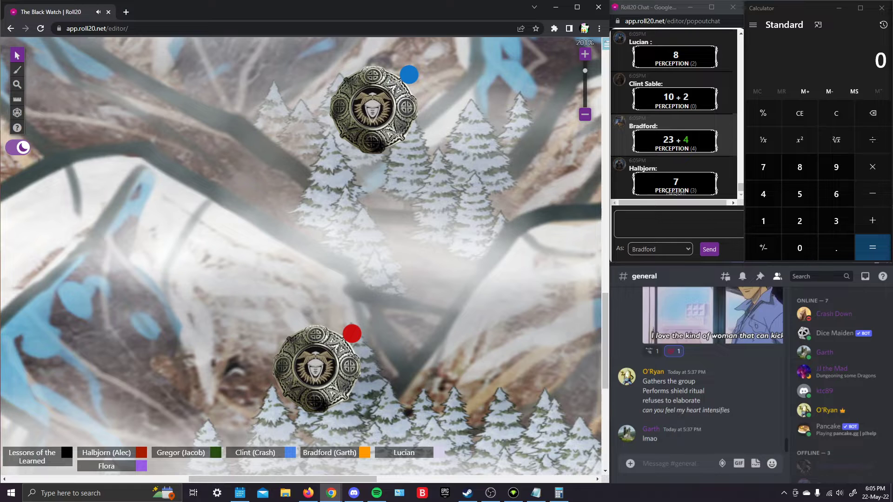
scroll(680, 130, "down", 1)
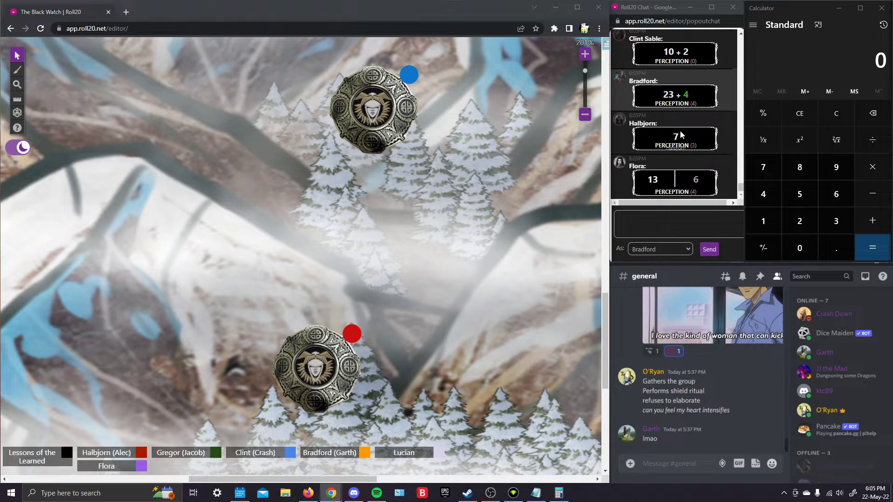
scroll(681, 131, "up", 3)
scroll(680, 130, "down", 4)
left_click(663, 223)
mouse_move(334, 230)
left_mouse_down()
mouse_move(334, 211)
mouse_move(344, 210)
left_mouse_up()
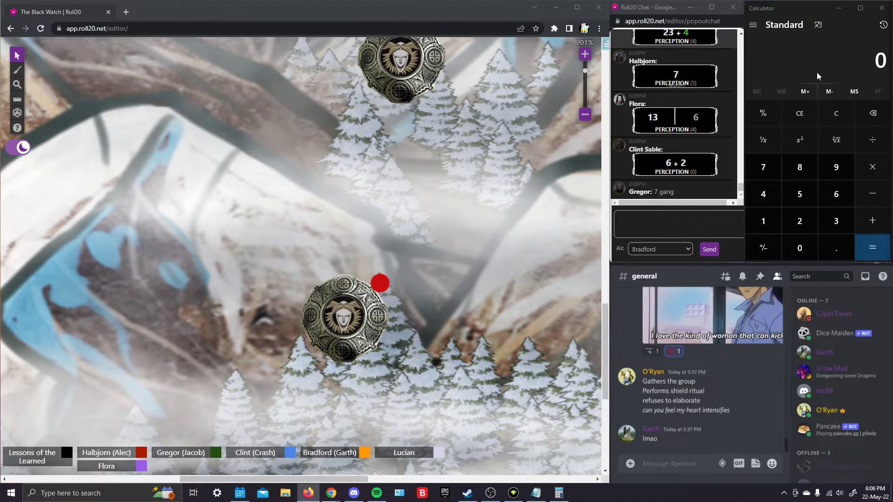
scroll(700, 117, "up", 3)
scroll(699, 117, "up", 2)
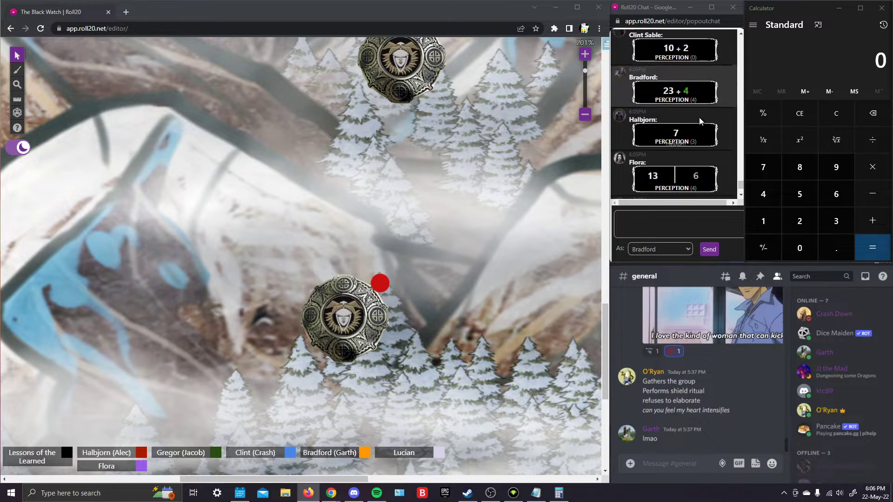
scroll(699, 117, "down", 2)
scroll(699, 118, "down", 3)
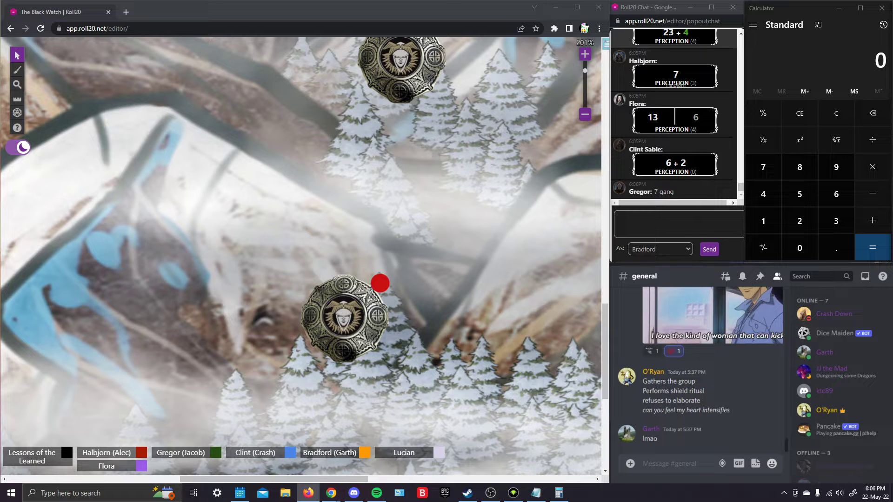
scroll(168, 321, "down", 4)
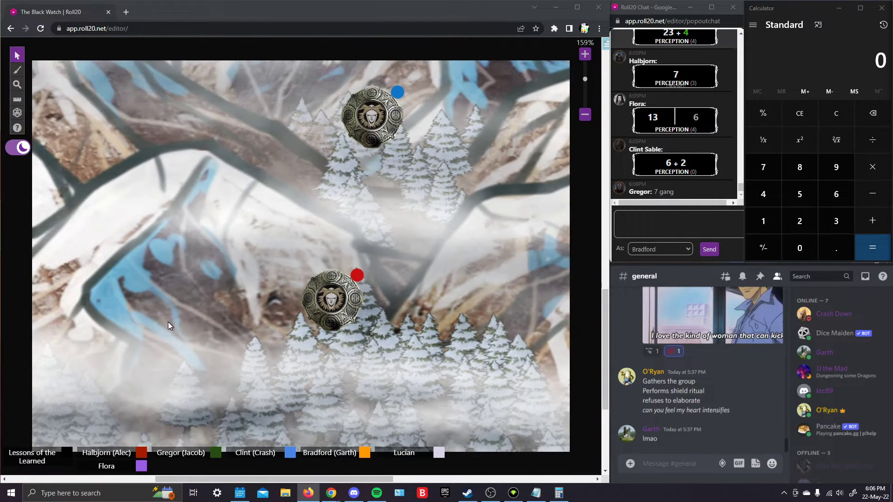
scroll(168, 321, "down", 2)
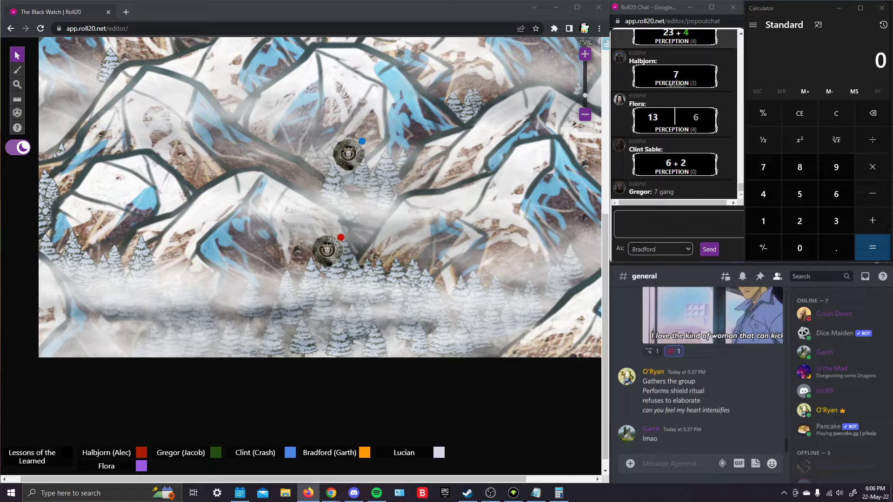
Return to Roll20, dismiss the first advantage prompt, then submit Survival with Advantage
key("alt+Tab")
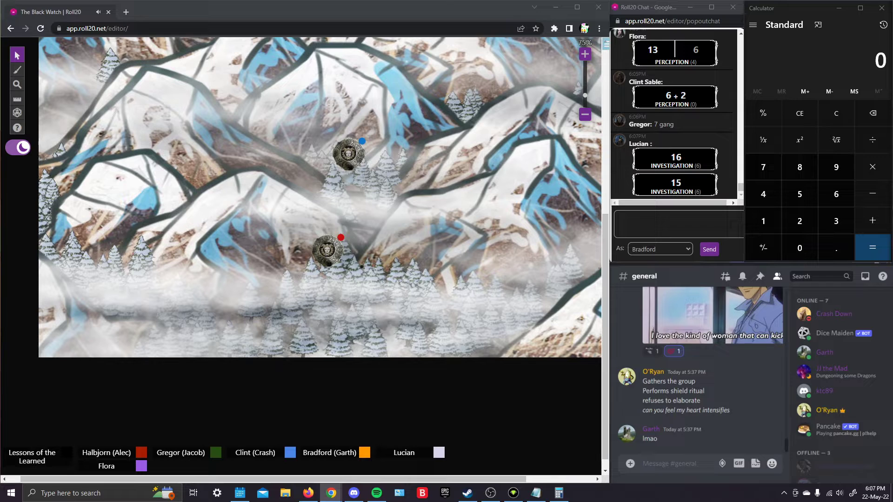
left_click(322, 253)
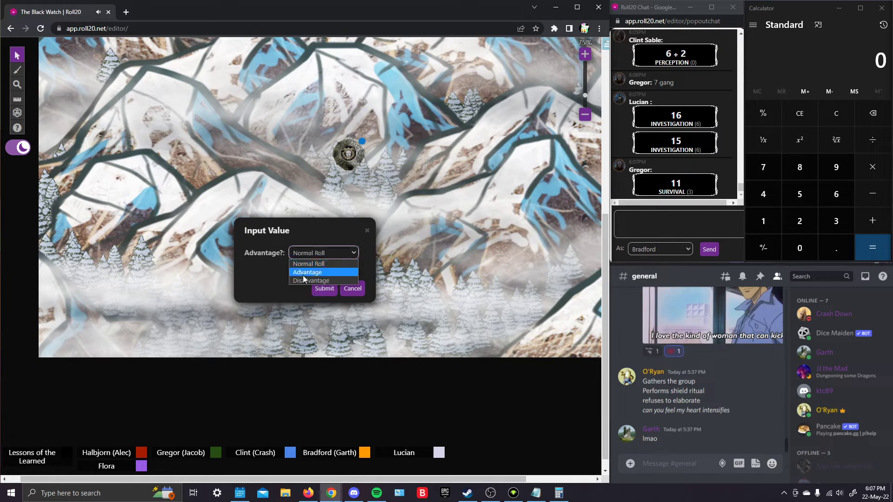
left_click(304, 273)
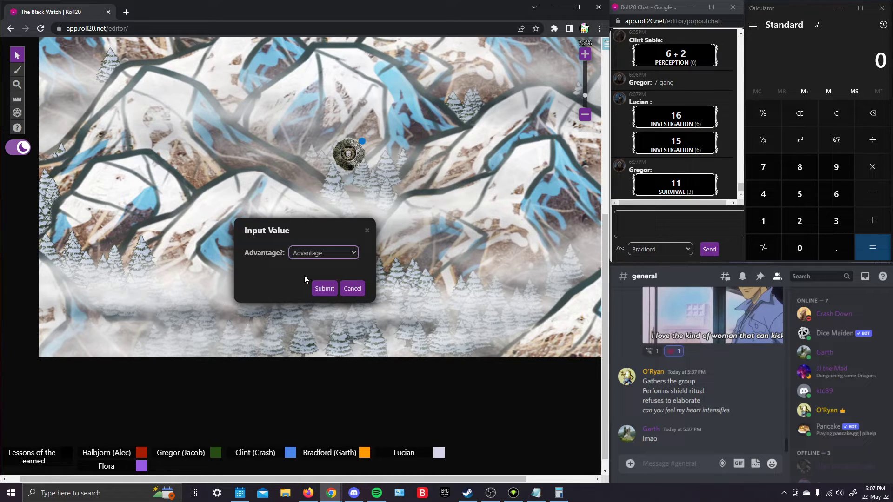
left_click(352, 288)
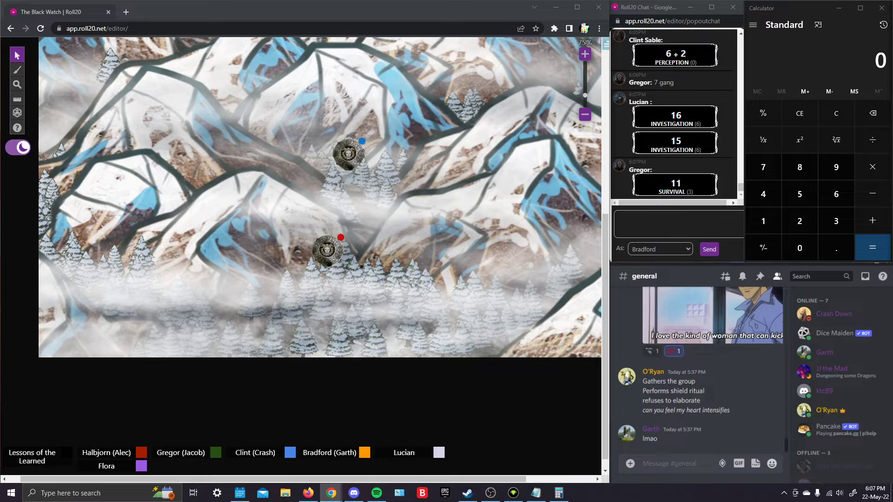
left_click(318, 253)
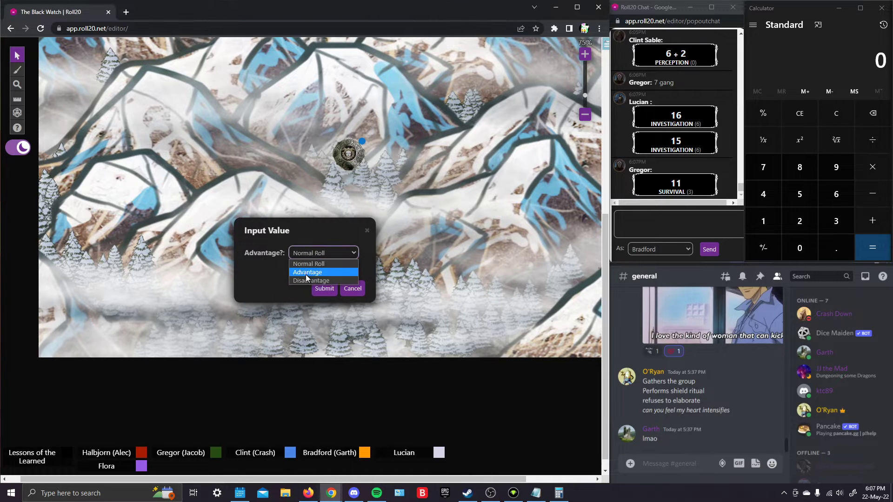
left_click(307, 272)
left_click(323, 287)
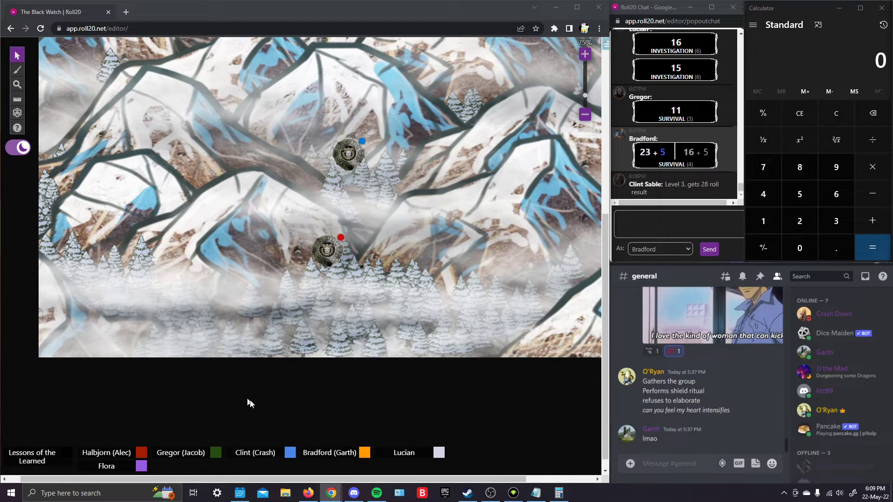
left_click_drag(262, 429, 357, 279)
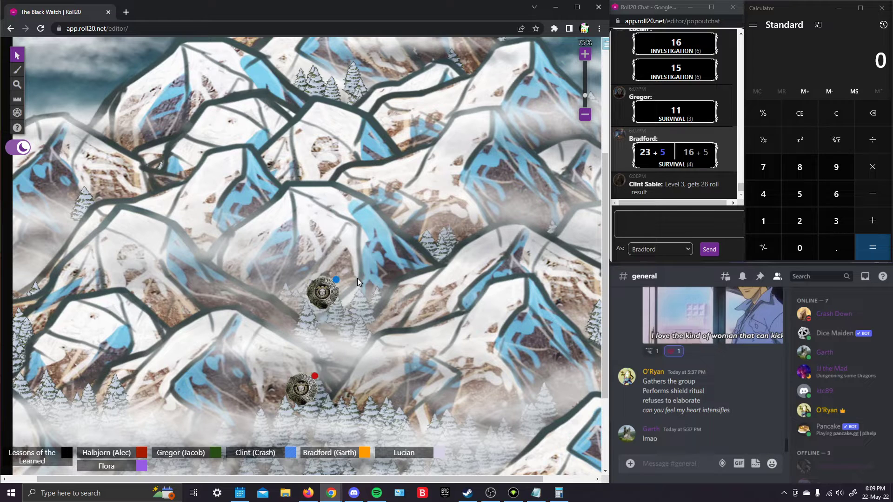
key("alt+Tab")
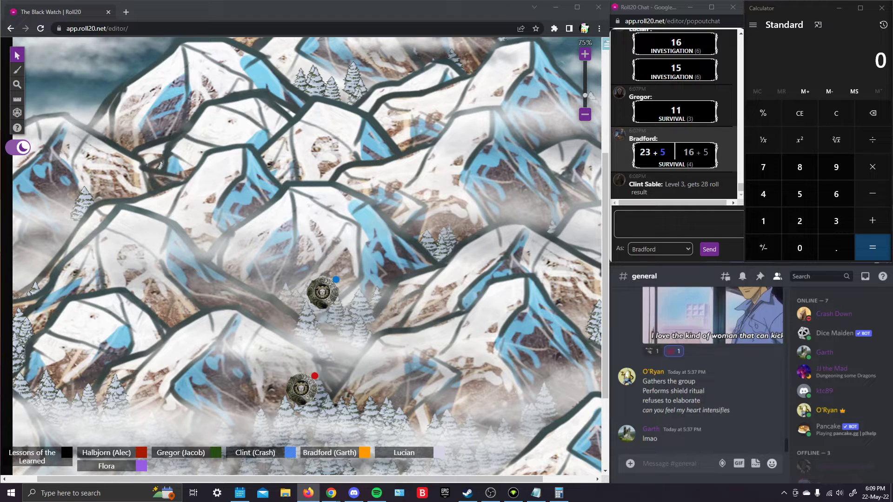
scroll(407, 278, "down", 3)
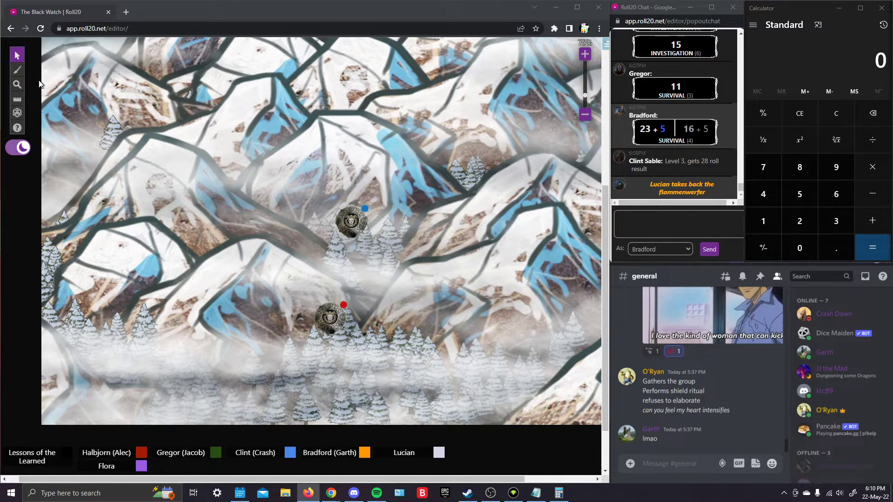
left_click(17, 99)
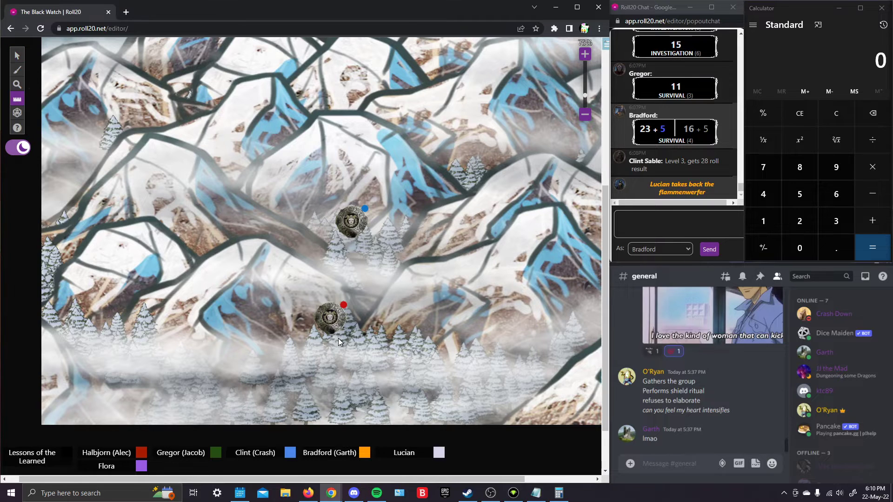
left_click_drag(335, 318, 345, 227)
left_click(17, 56)
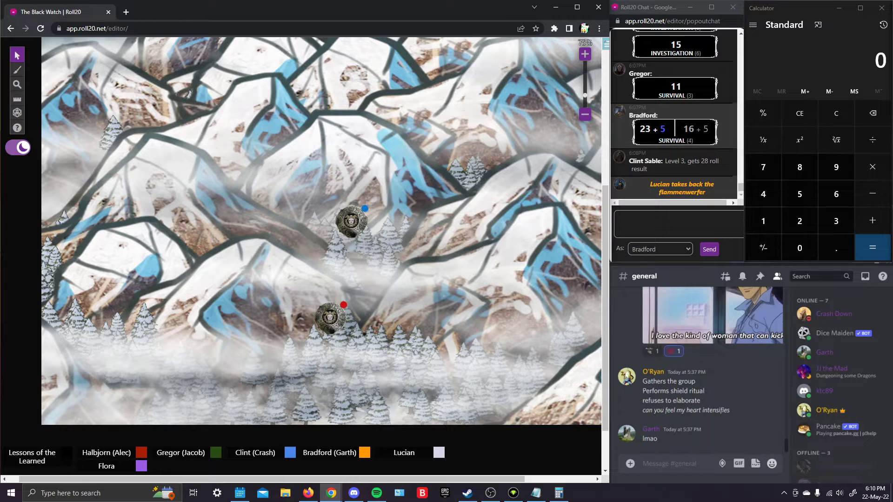
scroll(419, 262, "down", 1)
mouse_move(419, 262)
left_mouse_down()
mouse_move(441, 204)
mouse_move(451, 202)
left_mouse_up()
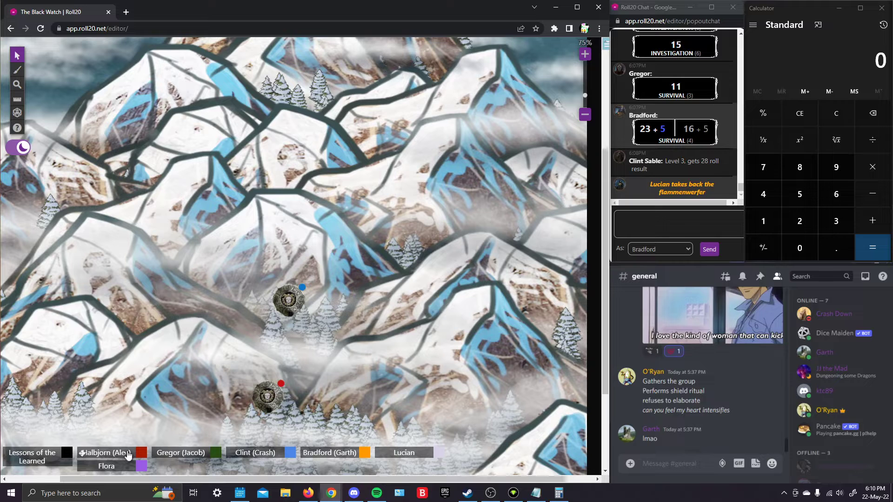
left_click(16, 98)
left_click_drag(267, 398, 263, 379)
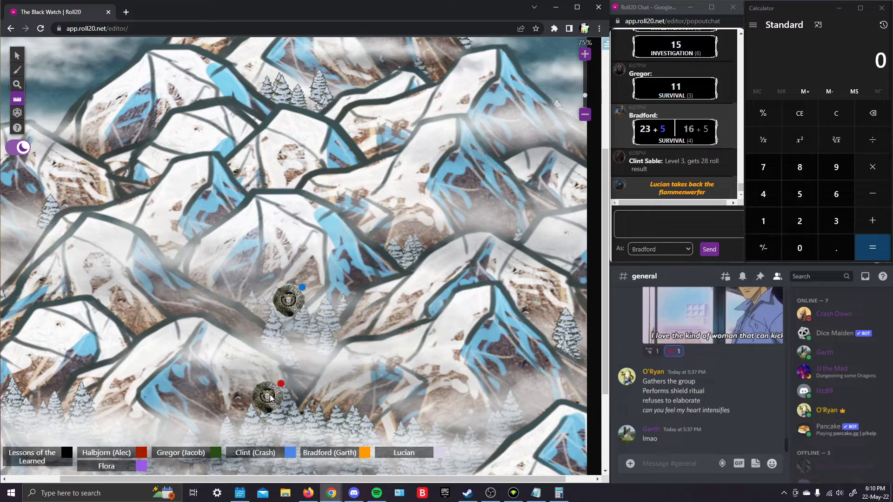
left_click_drag(268, 398, 296, 373)
left_click(17, 55)
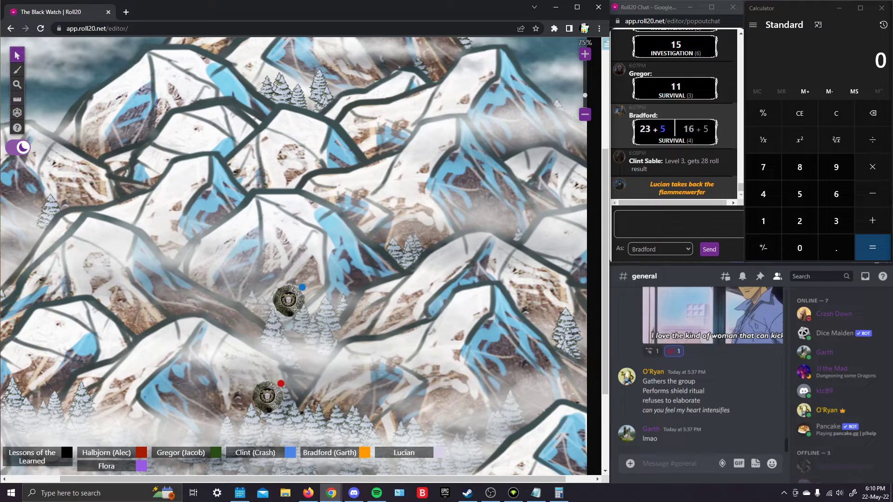
key("alt+Tab")
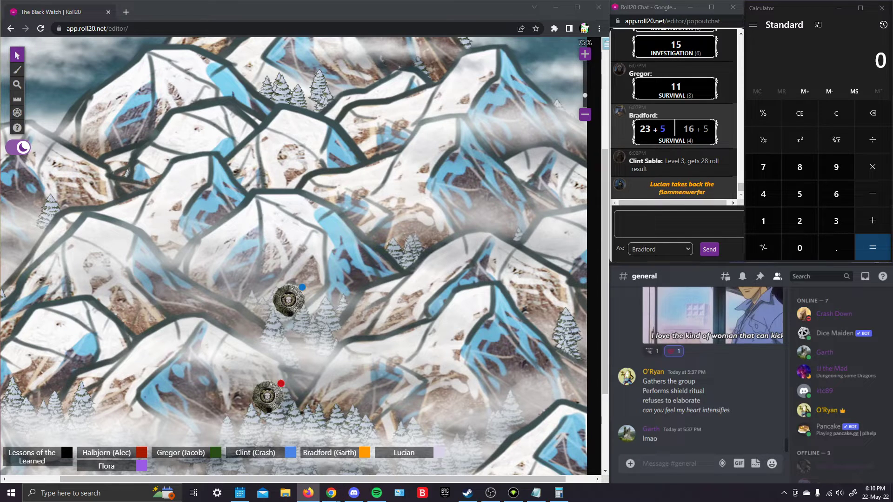
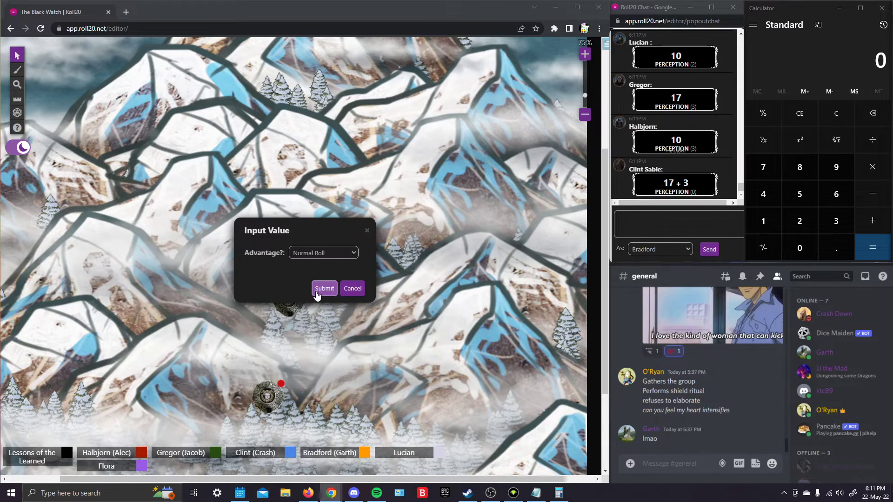
Submit Bradford's Perception check of 17 + 3 as a Normal Roll
left_click(324, 288)
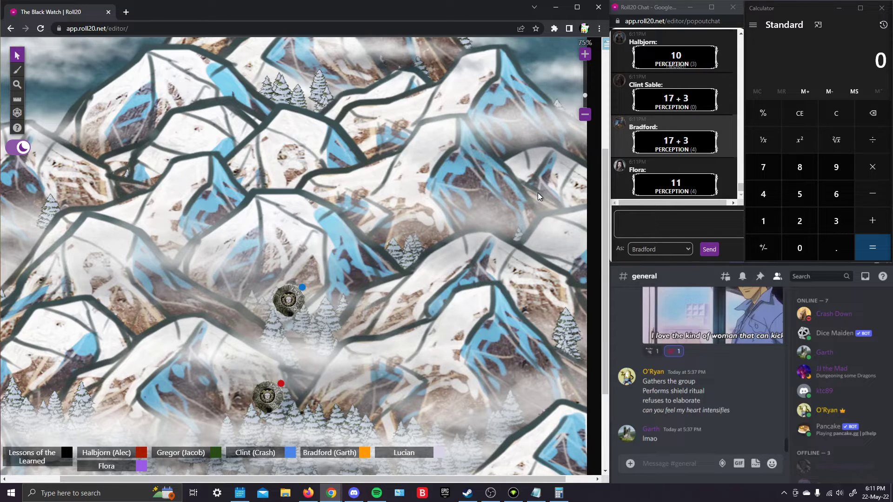
scroll(685, 99, "up", 3)
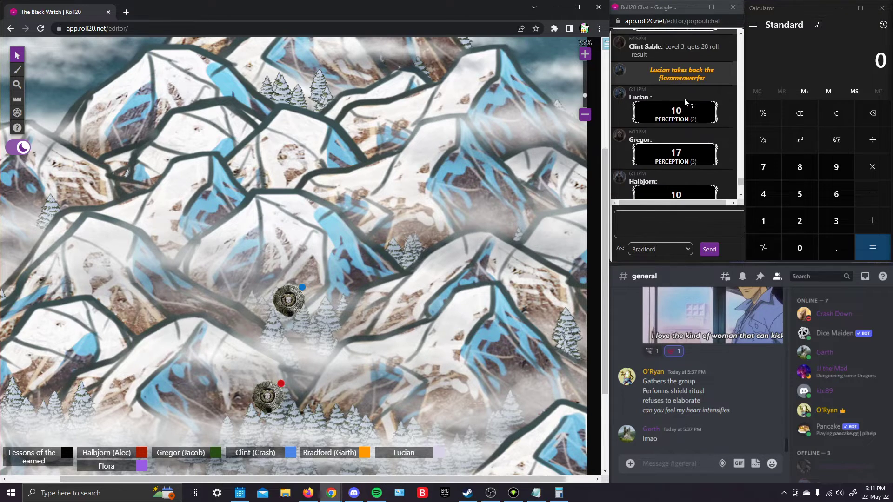
scroll(685, 98, "down", 3)
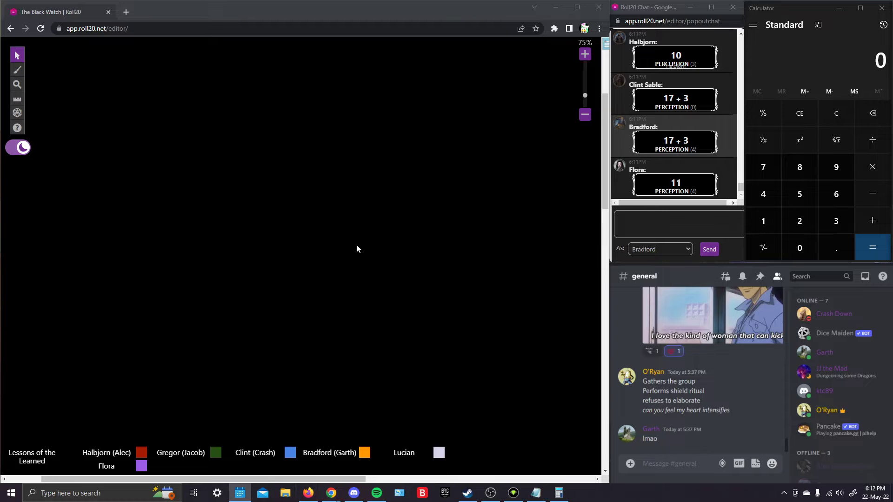
scroll(357, 245, "down", 2)
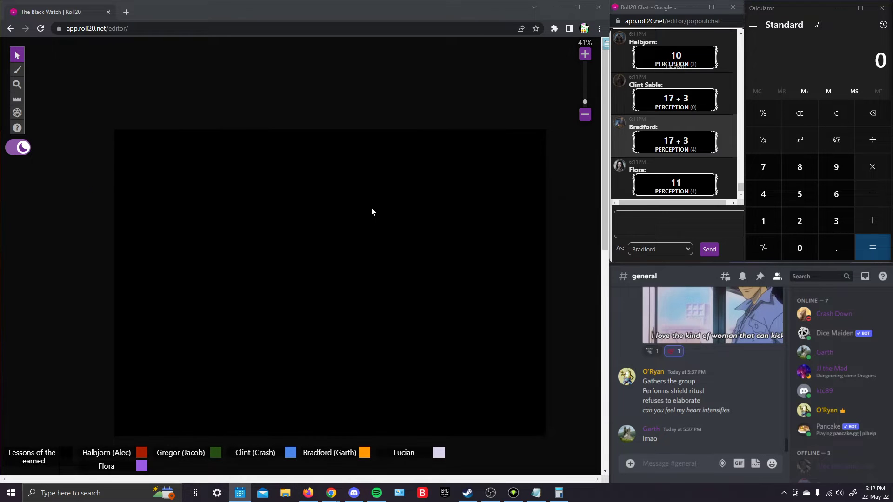
scroll(371, 208, "down", 4)
scroll(348, 209, "up", 5)
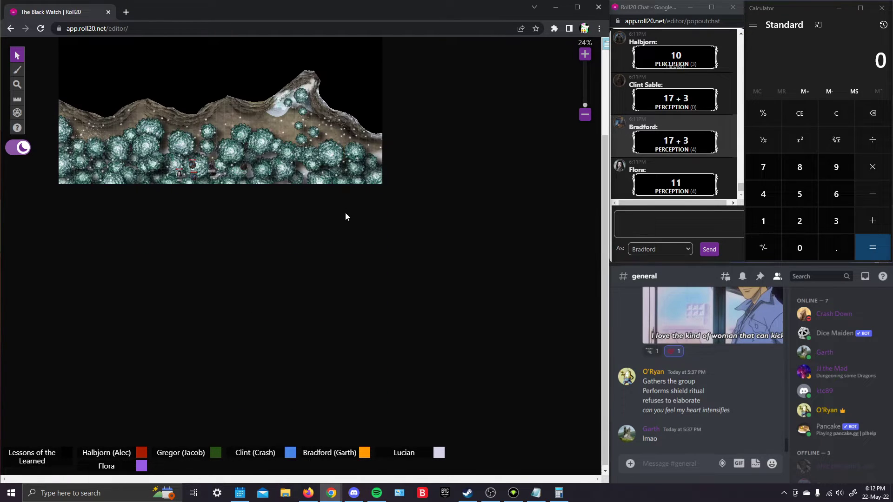
scroll(328, 188, "up", 3)
Pan and zoom out until the snowy forest map and the party's tokens fit on screen
mouse_move(279, 182)
left_mouse_down()
mouse_move(381, 222)
mouse_move(289, 167)
left_mouse_up()
scroll(372, 207, "down", 5)
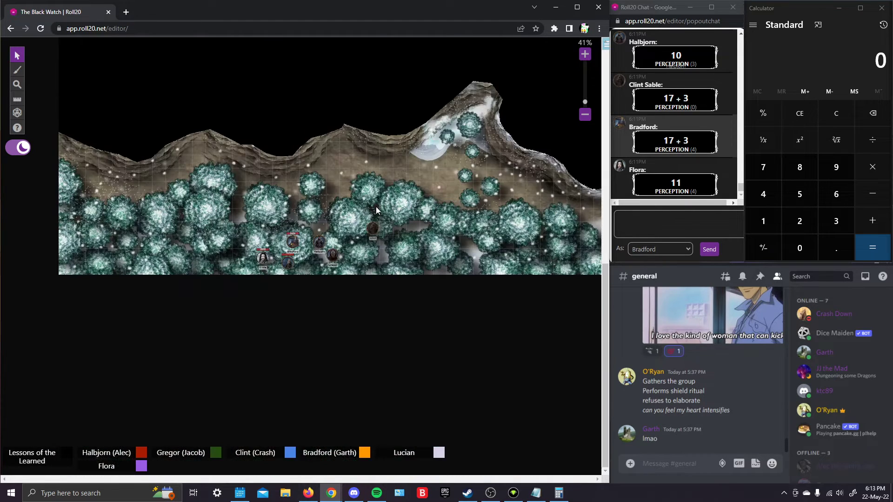
scroll(378, 203, "up", 1)
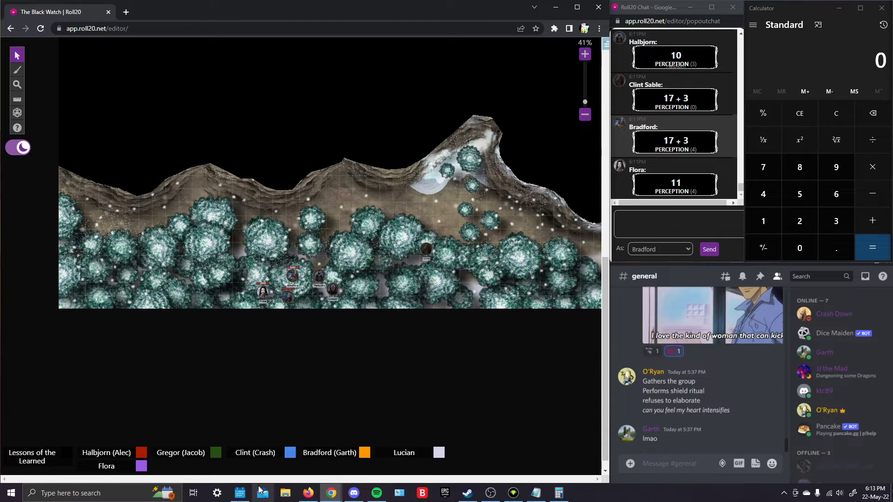
left_click(586, 115)
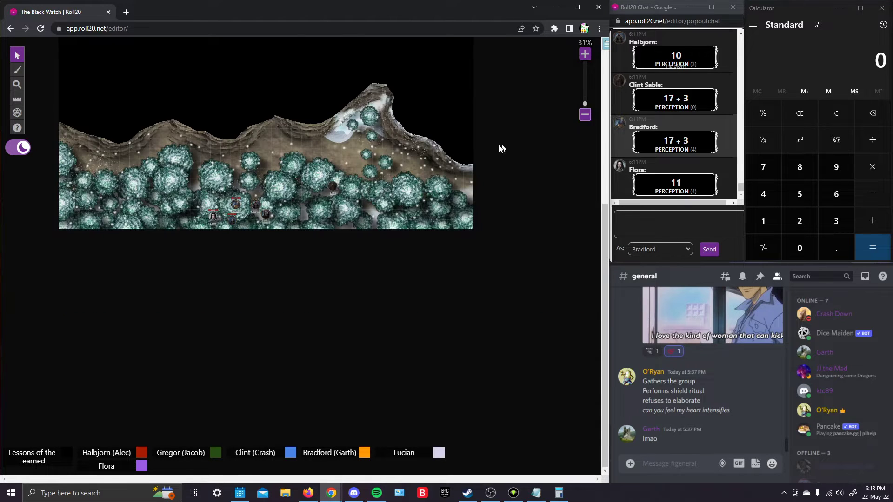
scroll(388, 180, "up", 4)
scroll(388, 180, "up", 2)
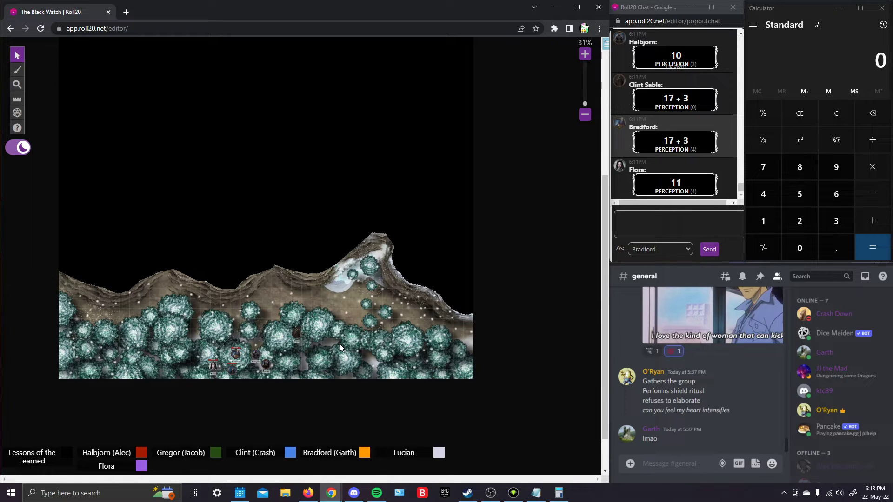
Move a party token up among the trees toward the cliff
left_click(236, 353)
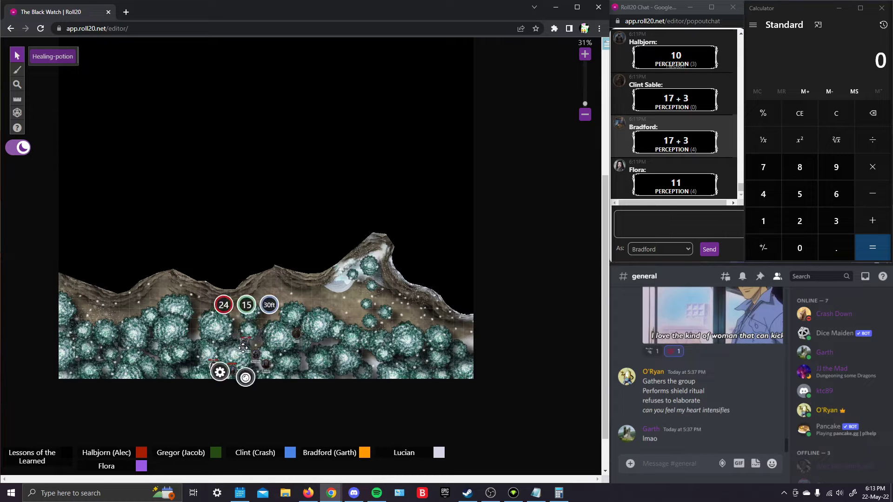
left_click(336, 355)
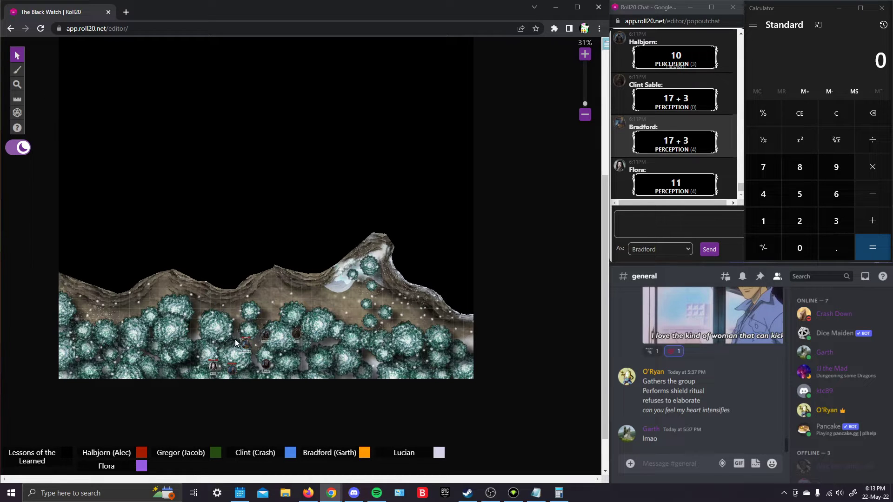
left_click_drag(246, 345, 256, 322)
left_click(256, 324)
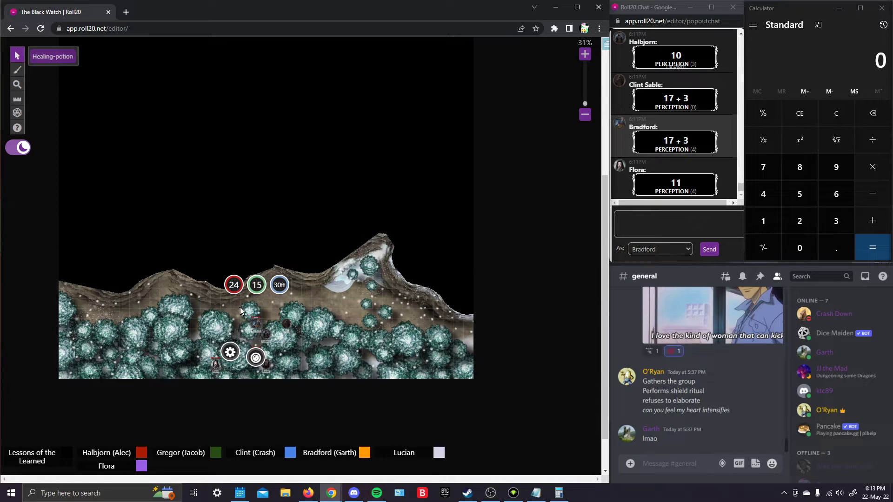
left_click(233, 327)
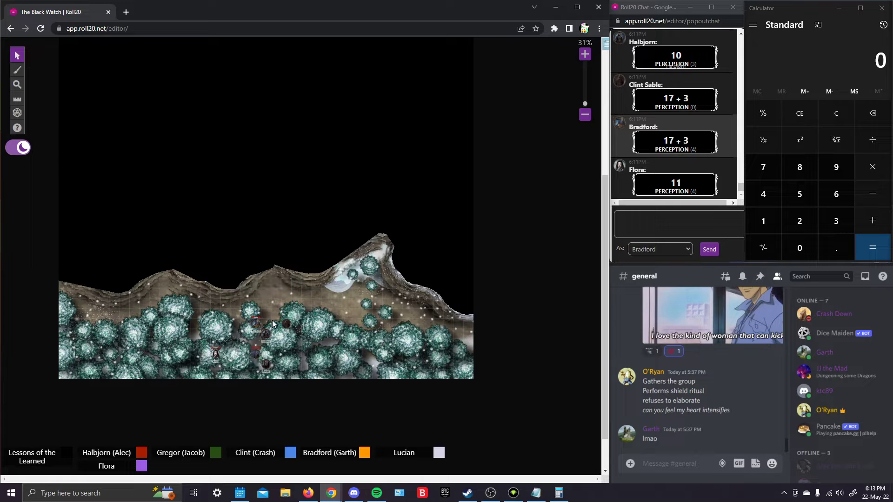
scroll(272, 321, "up", 2)
left_click_drag(298, 304, 305, 238)
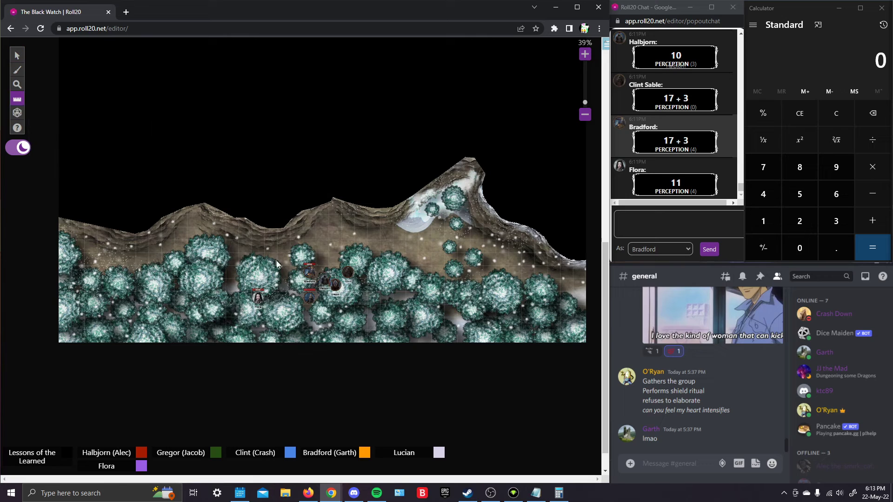
Measure a 30 ft route from Bradford, then move Bradford up beside Halbjorn
left_click_drag(306, 273, 382, 224)
left_click_drag(307, 270, 235, 239)
left_click(17, 56)
left_click_drag(311, 270, 325, 267)
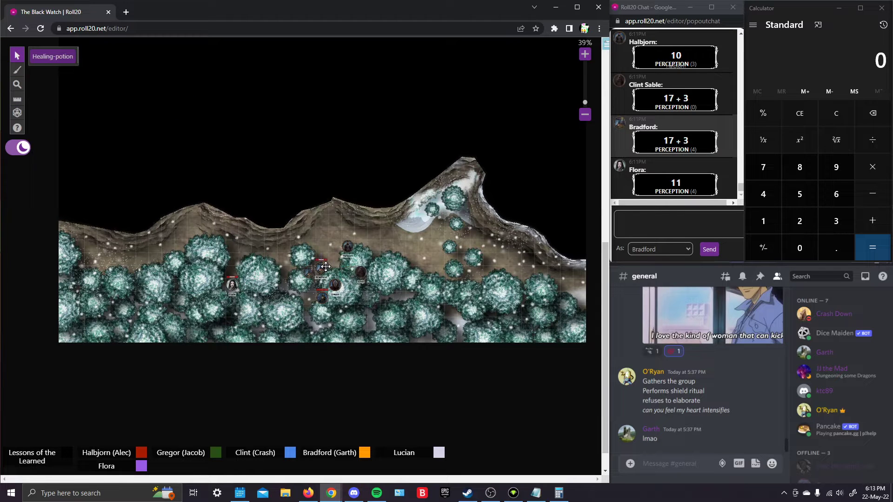
left_click_drag(326, 267, 323, 246)
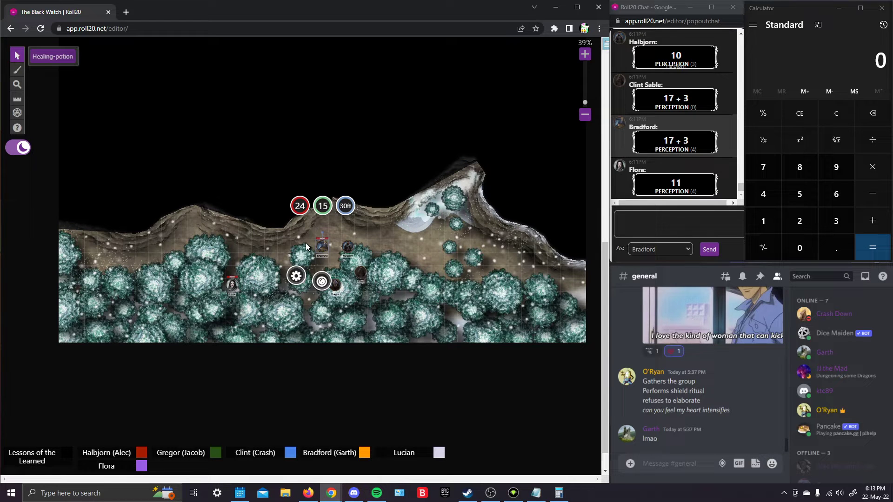
scroll(305, 243, "up", 3)
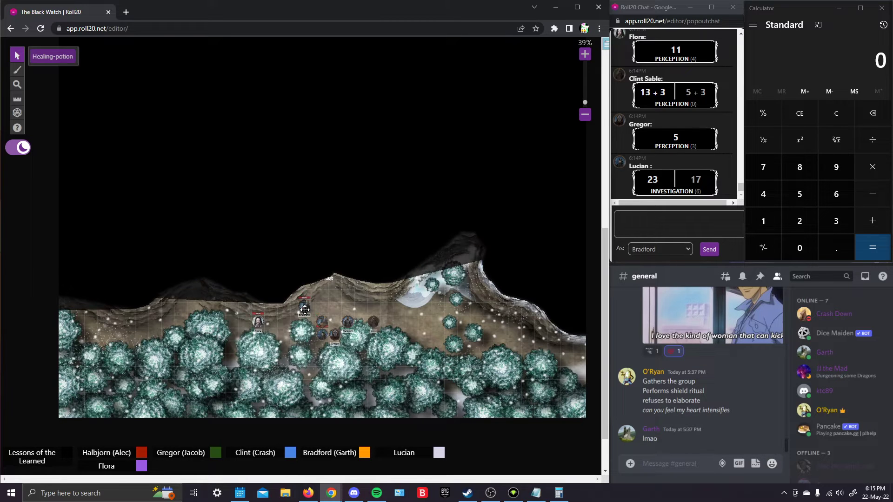
Move Bradford's token up-left onto a higher cliff square past Gregor
left_click_drag(323, 326, 309, 310)
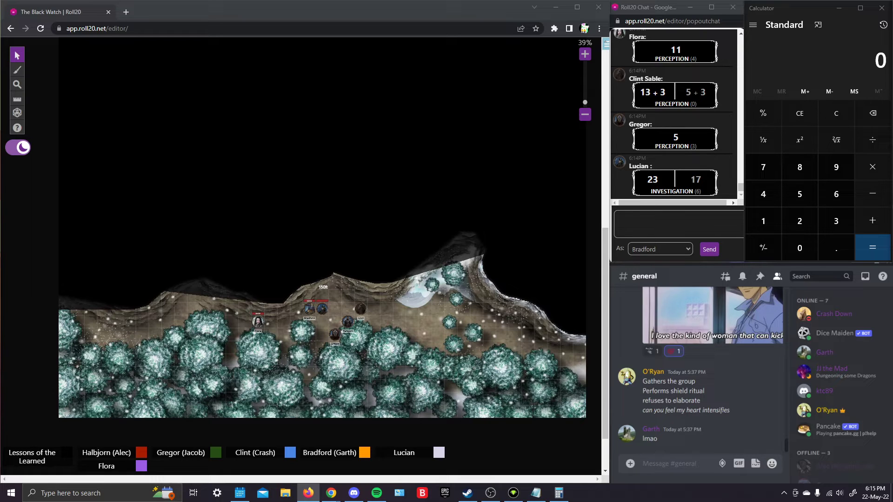
Paste and send the copied Twitter link in Discord's general channel
right_click(670, 463)
left_click(698, 447)
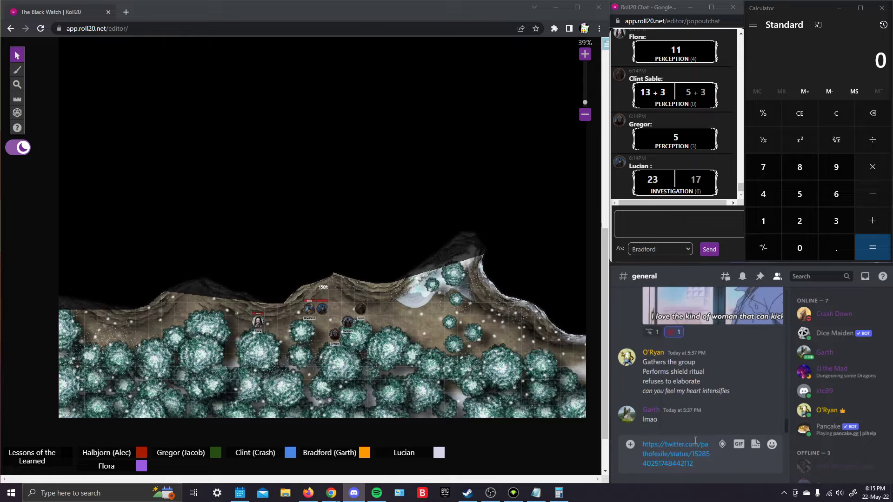
key("Return")
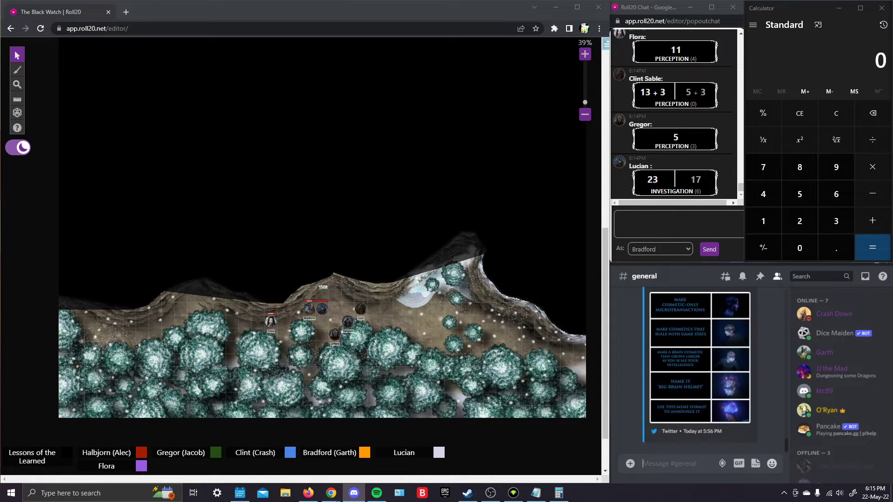
key("alt+Tab")
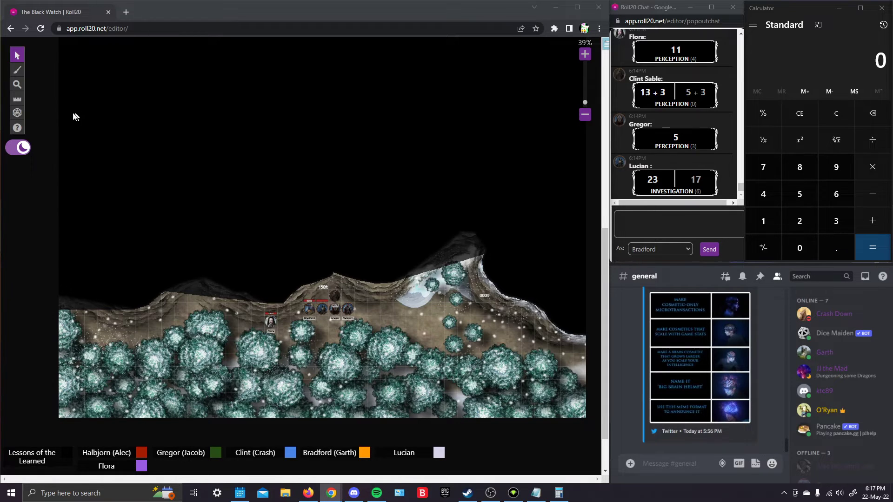
Draw red freehand X marks on the map near the party's tokens
left_click(17, 84)
left_click(70, 65)
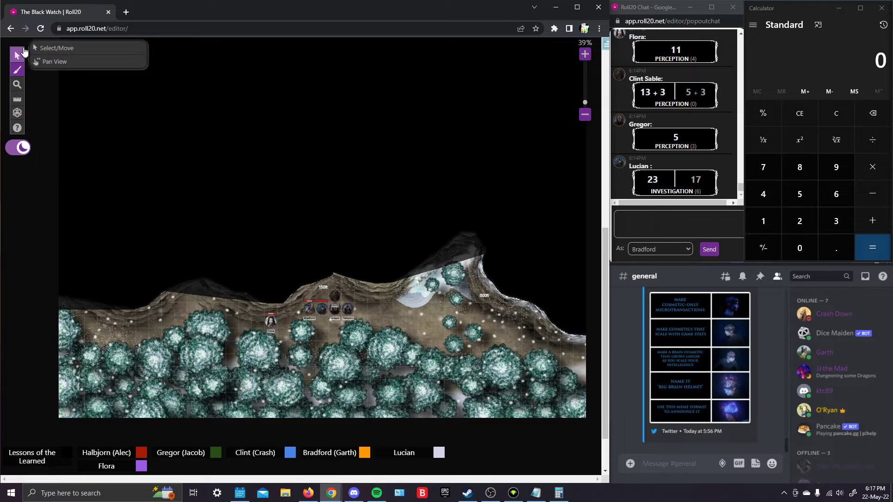
left_click(36, 54)
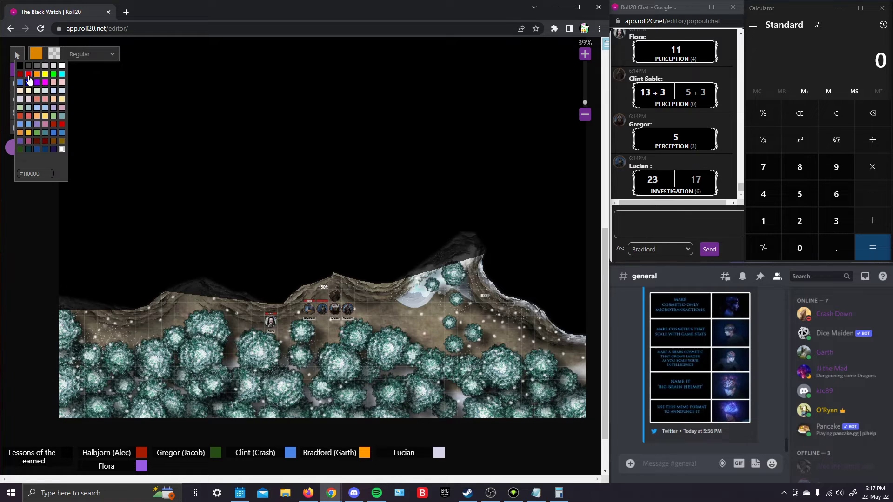
left_click(36, 80)
left_click_drag(310, 286, 349, 325)
mouse_move(349, 287)
left_mouse_down()
mouse_move(283, 332)
mouse_move(411, 320)
left_mouse_up()
Box-select the red X drawings and delete them
left_click(17, 56)
mouse_move(278, 262)
left_mouse_down()
mouse_move(379, 343)
mouse_move(307, 319)
left_mouse_up()
key("Delete")
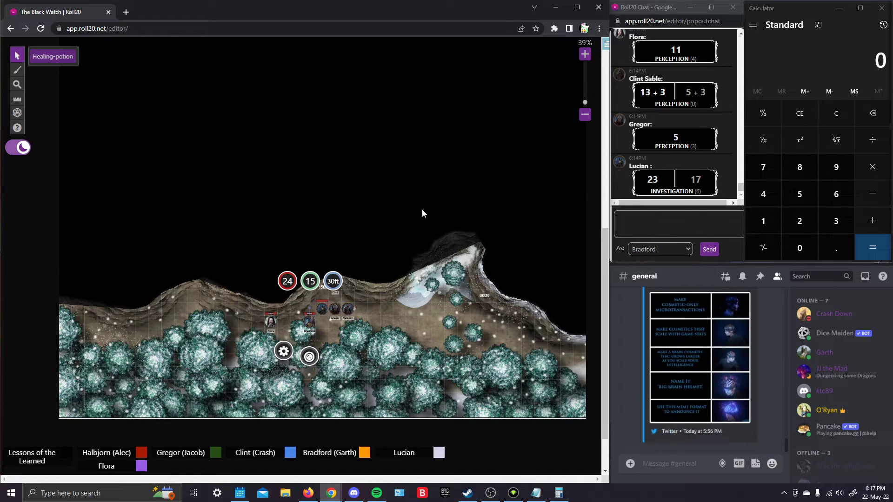
left_click(444, 271)
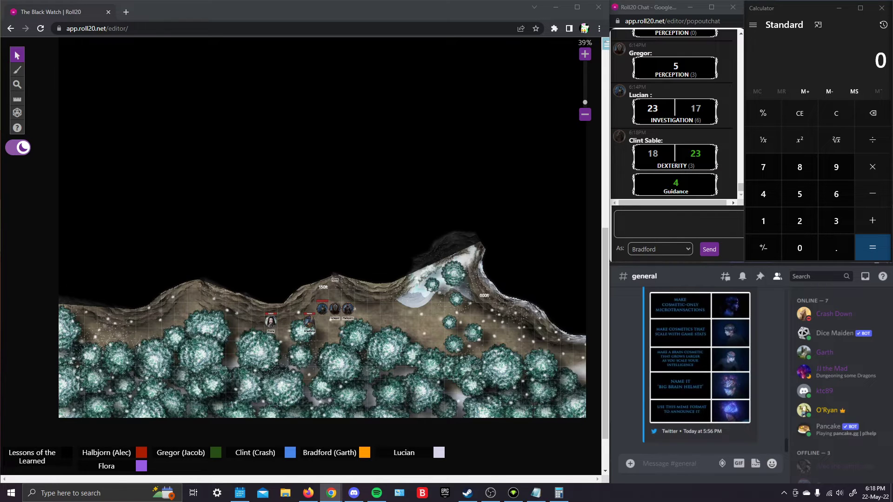
key("alt+Tab")
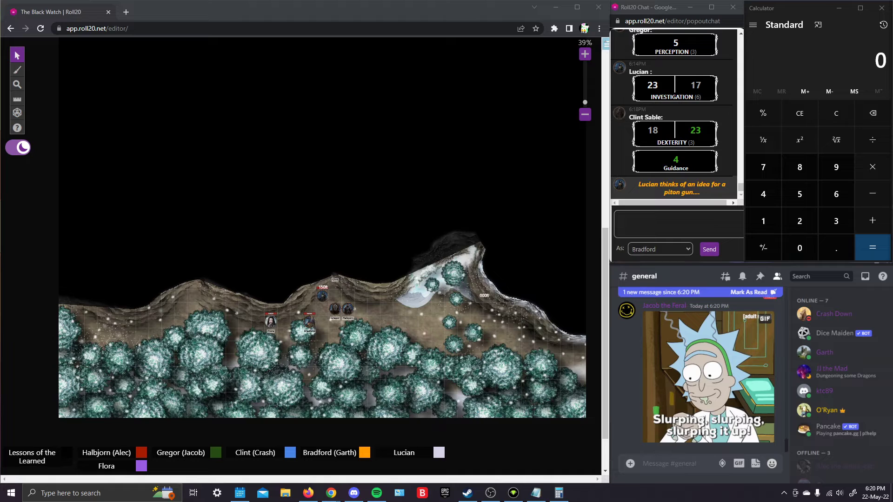
Read the new Discord message, then return to the Roll20 window in Chrome
left_click(617, 403)
mouse_move(698, 377)
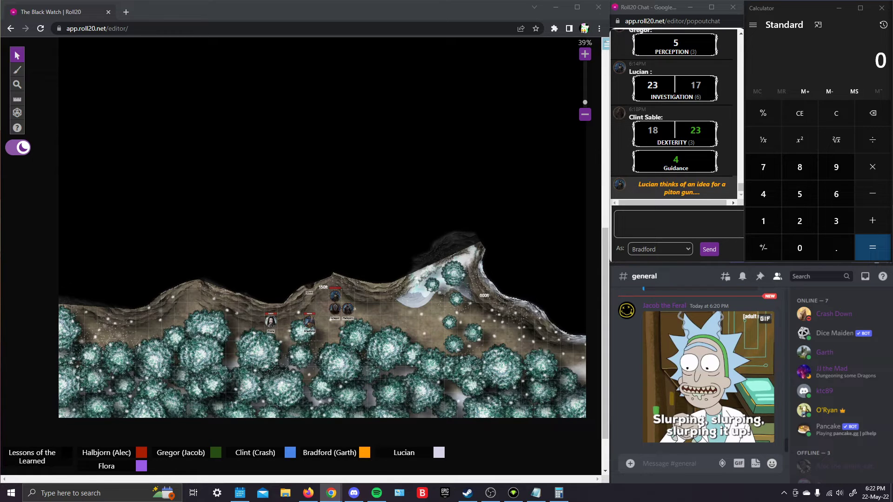
key("alt+Tab")
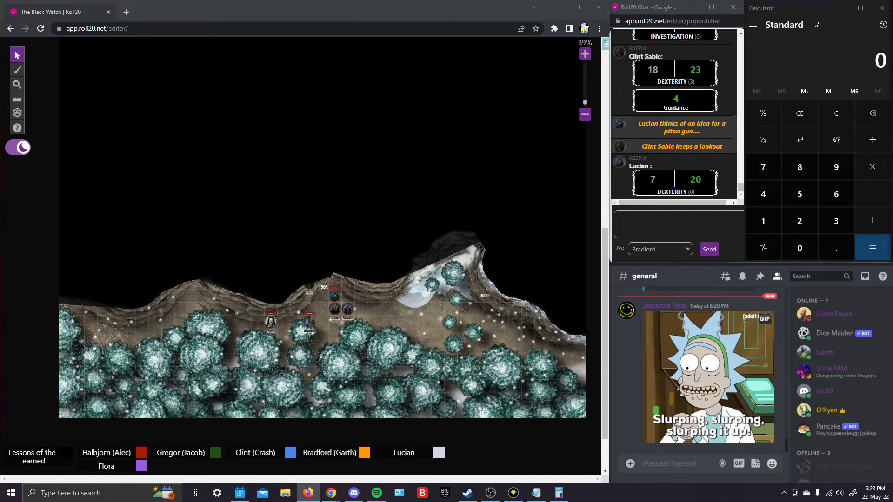
key("alt+Tab")
left_click(308, 493)
left_click(307, 493)
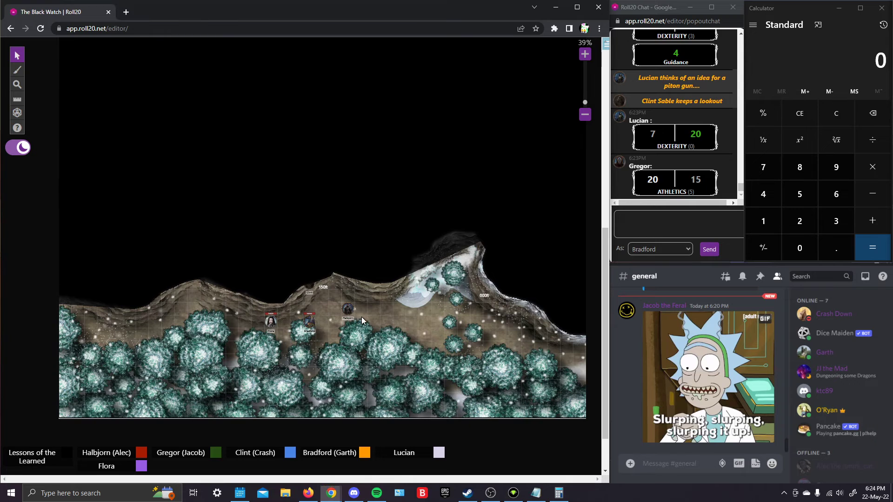
scroll(341, 290, "up", 1)
scroll(320, 301, "up", 2)
scroll(310, 280, "up", 1)
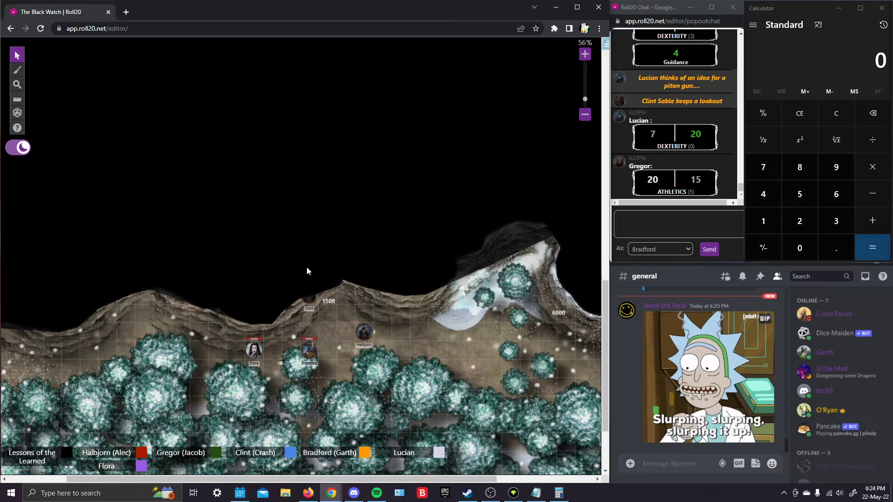
Pan toward the party and submit Bradford's Perception as a Normal Roll (13 + 1)
left_click_drag(306, 272, 374, 230)
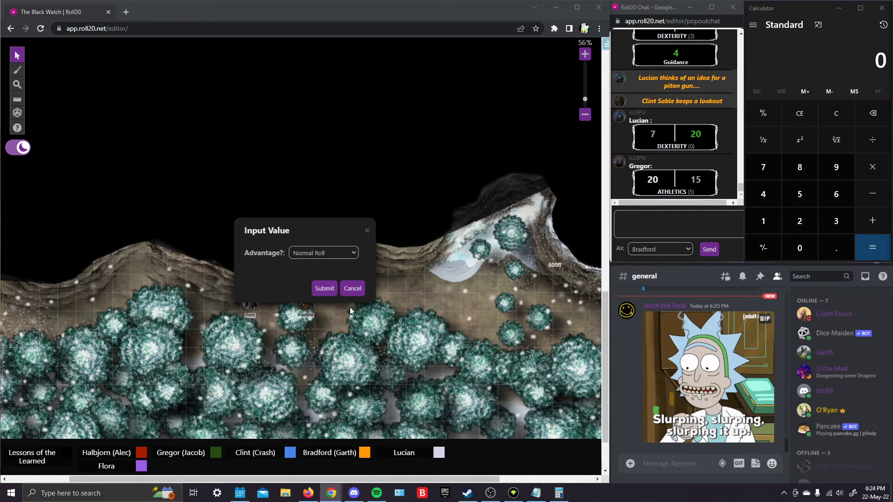
left_click(324, 288)
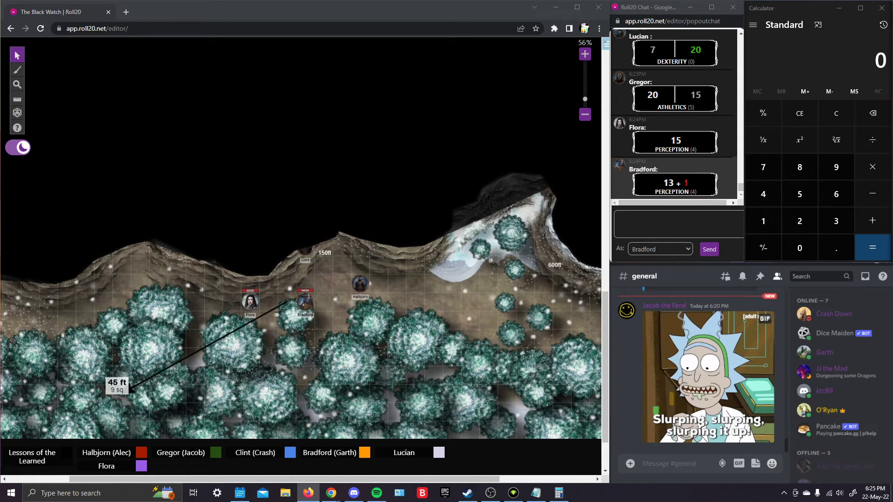
Drag the canvas so the party's cliff-path tokens sit centred below 150ft
left_click_drag(64, 277, 124, 153)
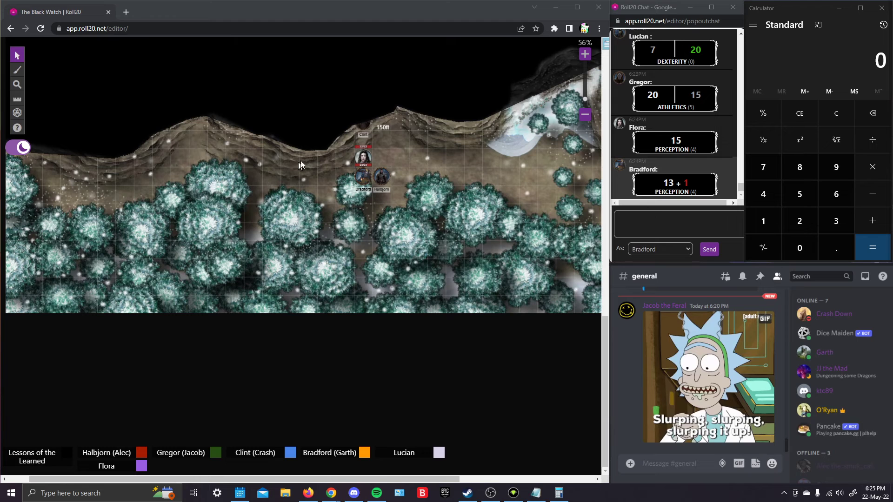
Move Bradford's token up-right beside Flora and keep the party centred in view
left_click_drag(362, 179, 382, 159)
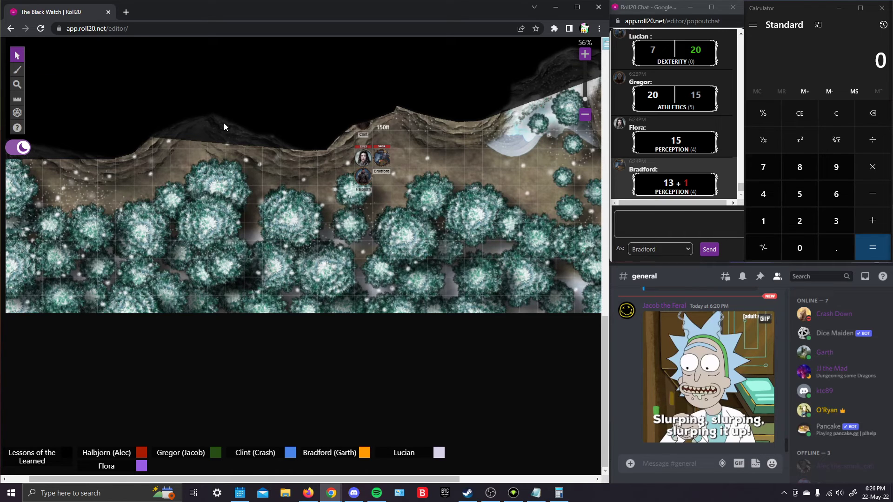
scroll(417, 218, "up", 3)
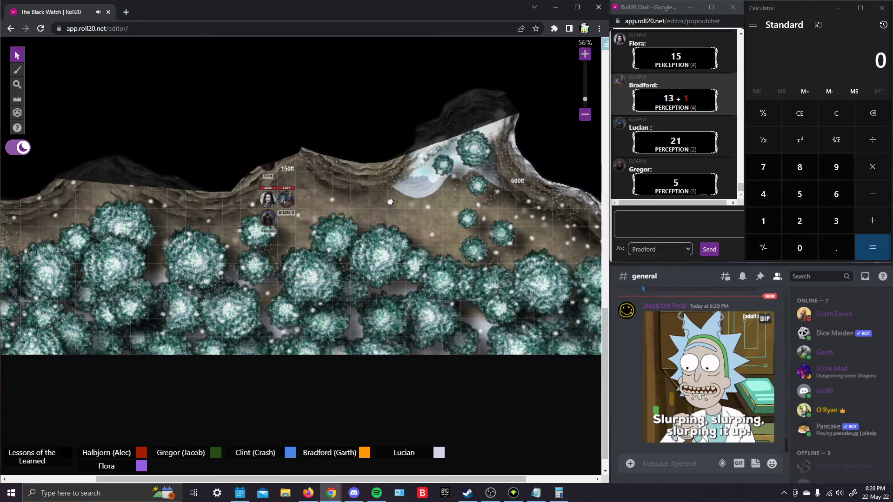
left_click_drag(433, 210, 423, 211)
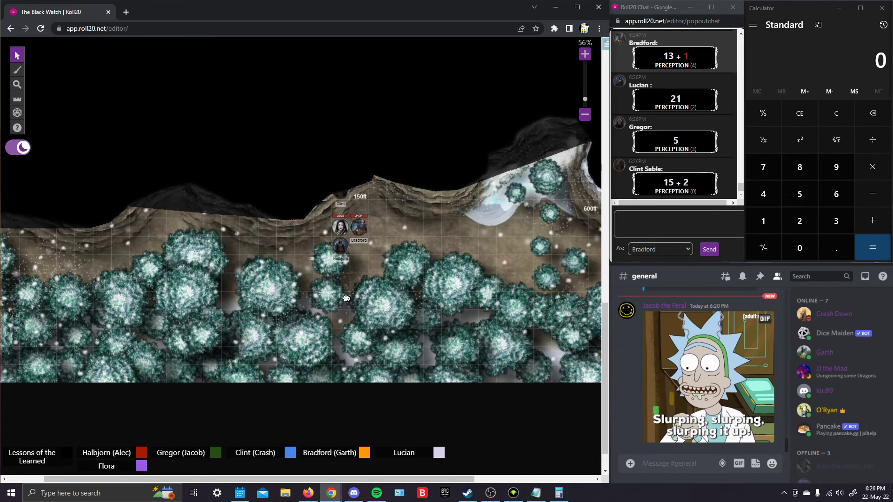
left_click_drag(453, 322, 415, 282)
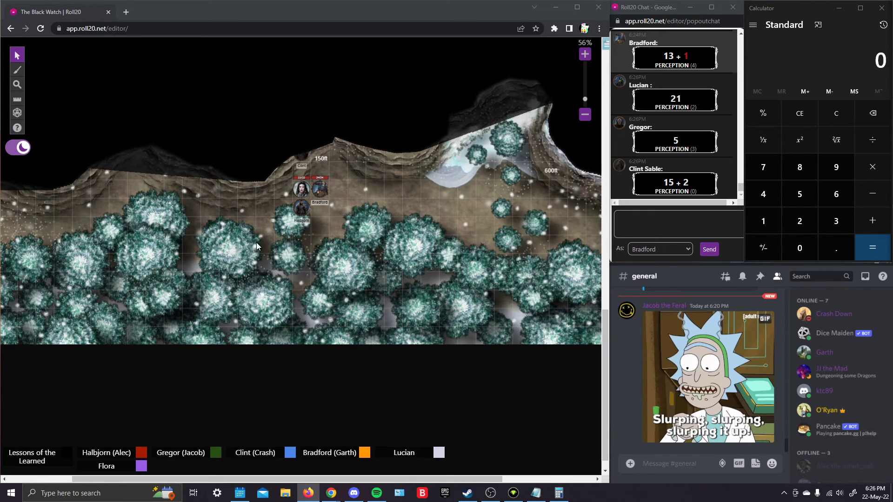
left_click_drag(263, 246, 285, 235)
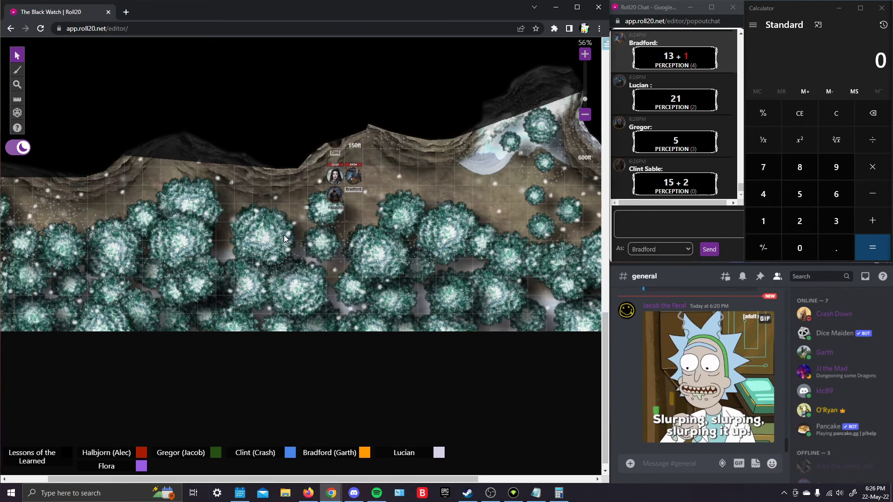
left_click(16, 98)
left_click_drag(337, 175, 135, 309)
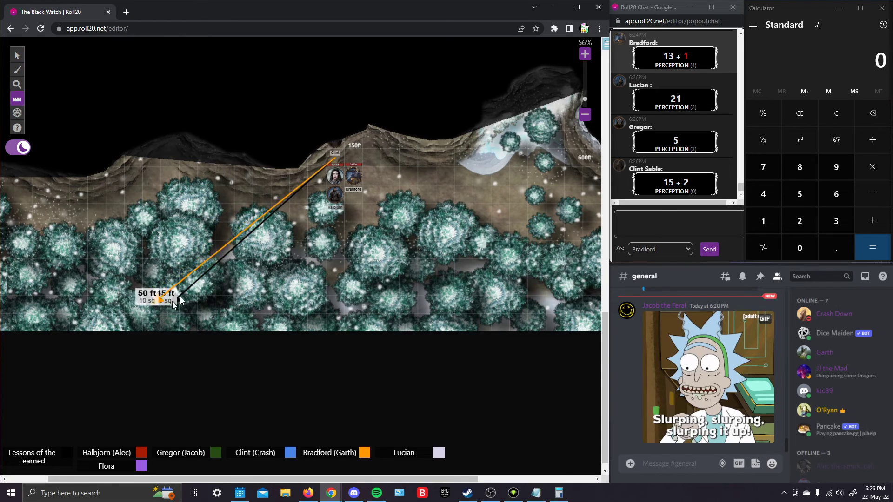
left_click(17, 56)
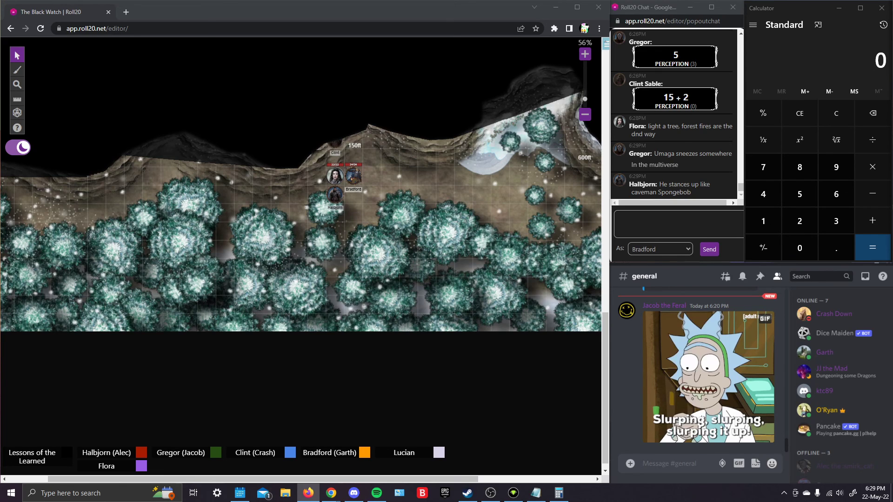
key("alt+Tab")
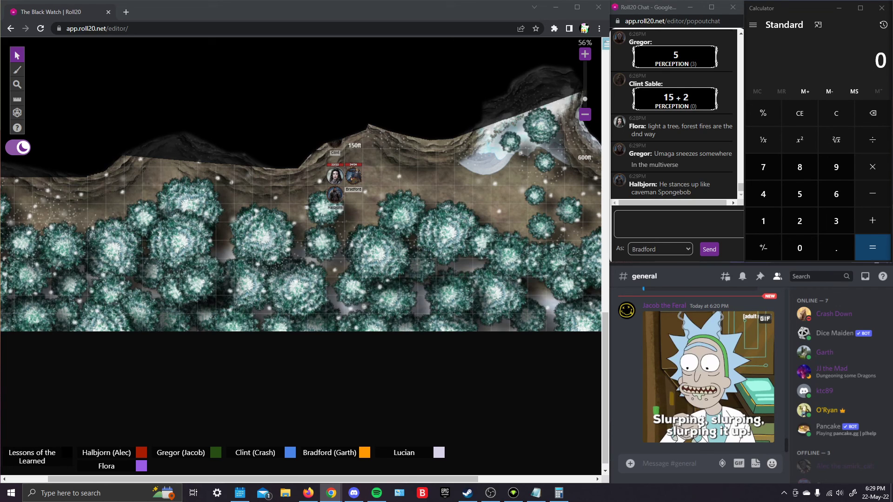
Submit Bradford's Athletics roll with Advantage selected, giving results 17+3 and 13+3
left_click(316, 250)
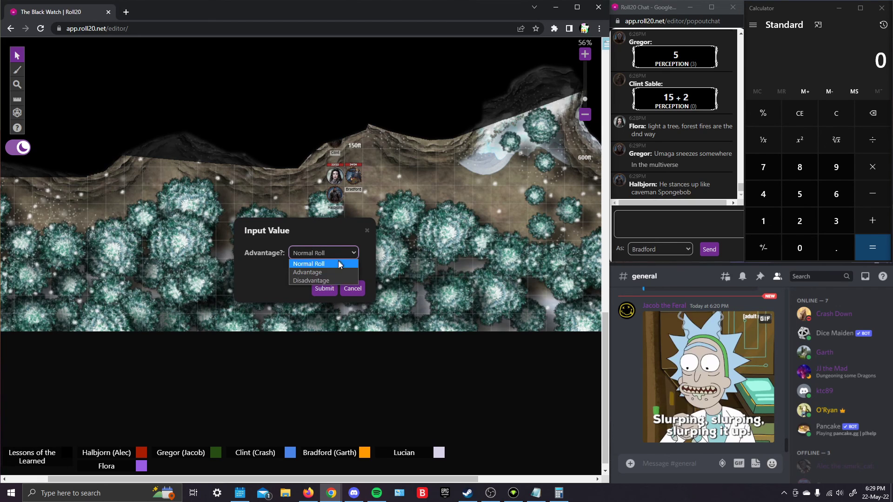
left_click(328, 272)
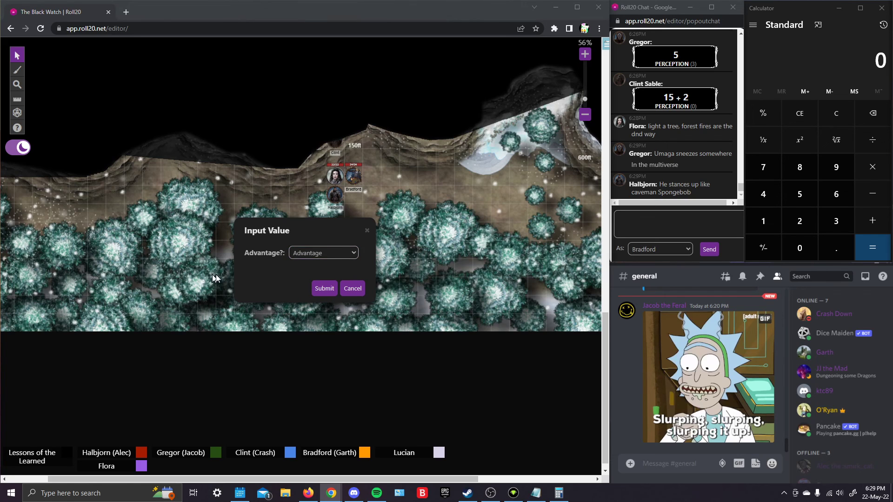
left_click(324, 289)
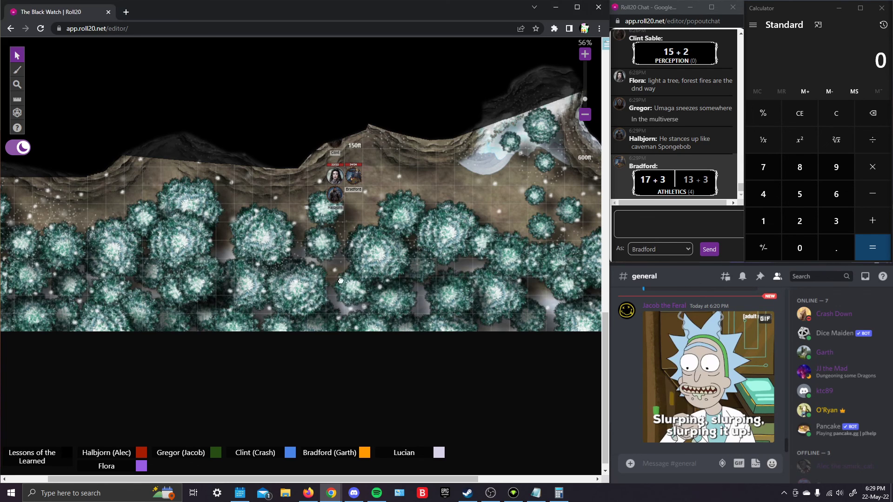
Drag Bradford's token up the cliff, ahead of the party
left_click_drag(340, 286, 340, 447)
left_click_drag(364, 342, 363, 285)
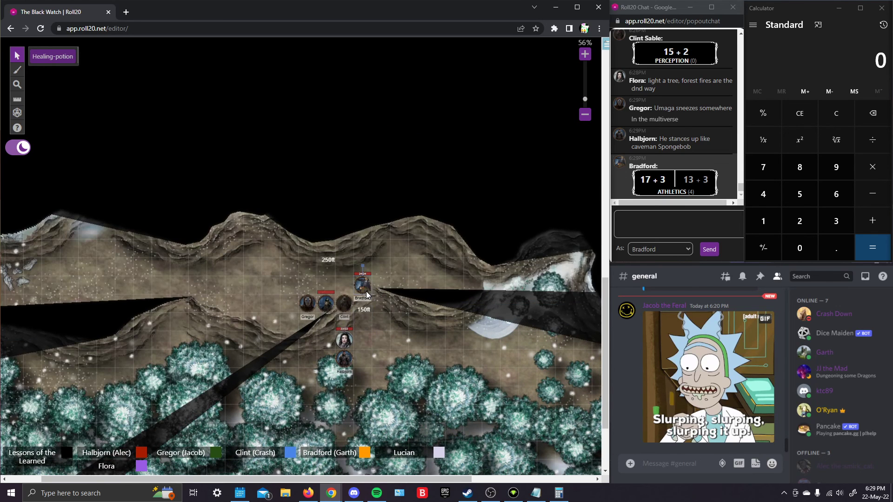
scroll(409, 319, "down", 3)
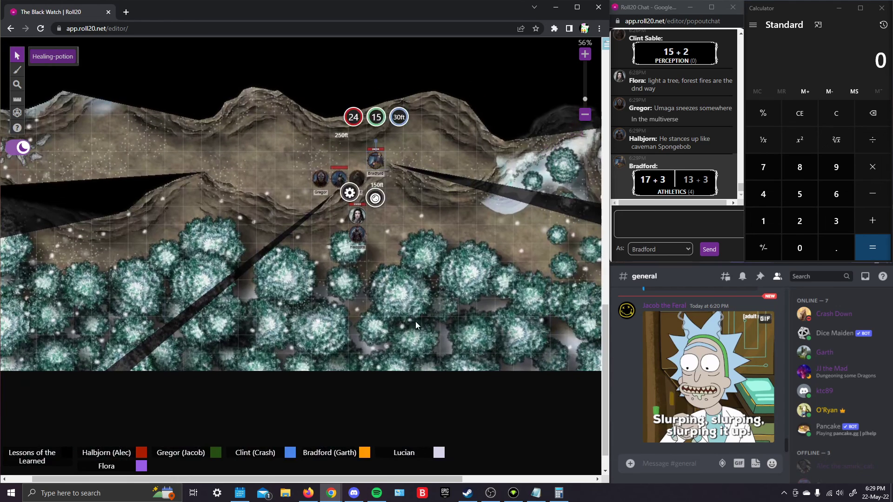
left_click(409, 320)
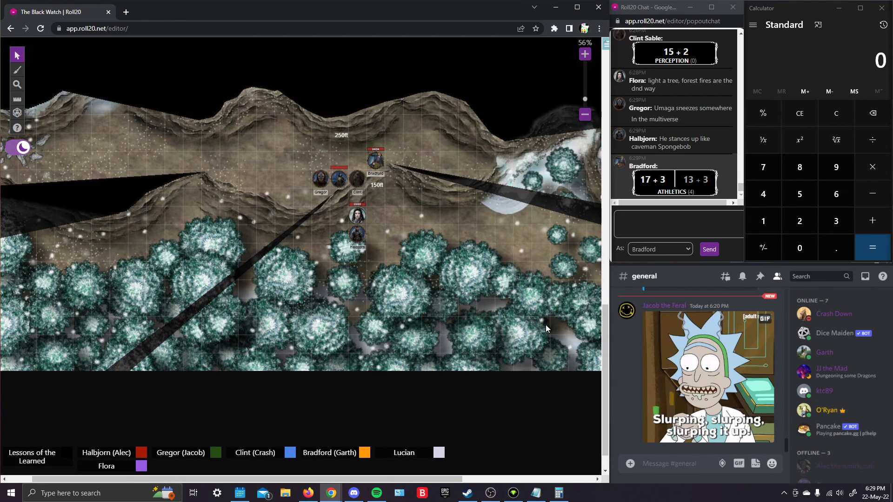
Nudge Bradford's token slightly right near the 250ft mark, then recentre on the party
left_click_drag(561, 304, 517, 311)
left_click_drag(322, 167, 338, 167)
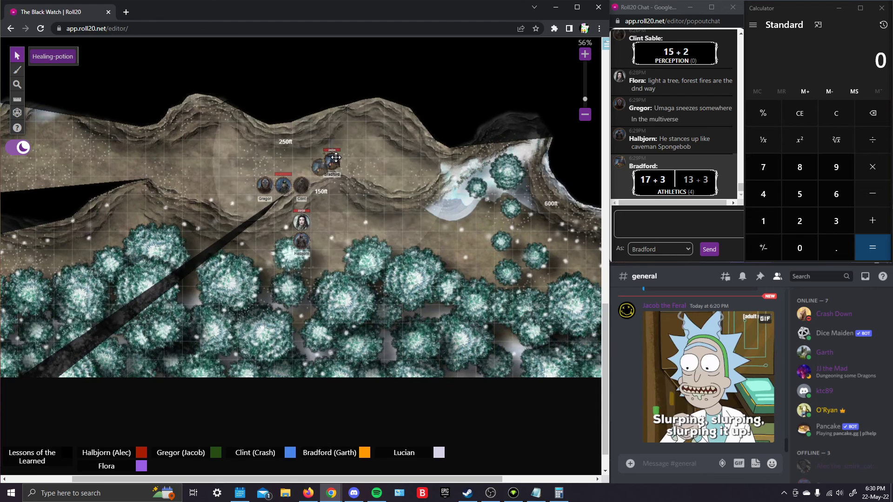
left_click(350, 195)
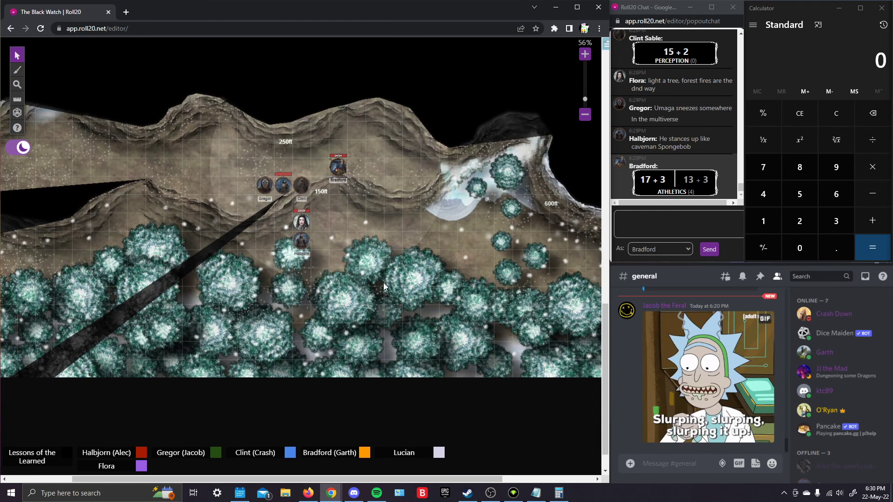
left_click_drag(411, 251, 391, 254)
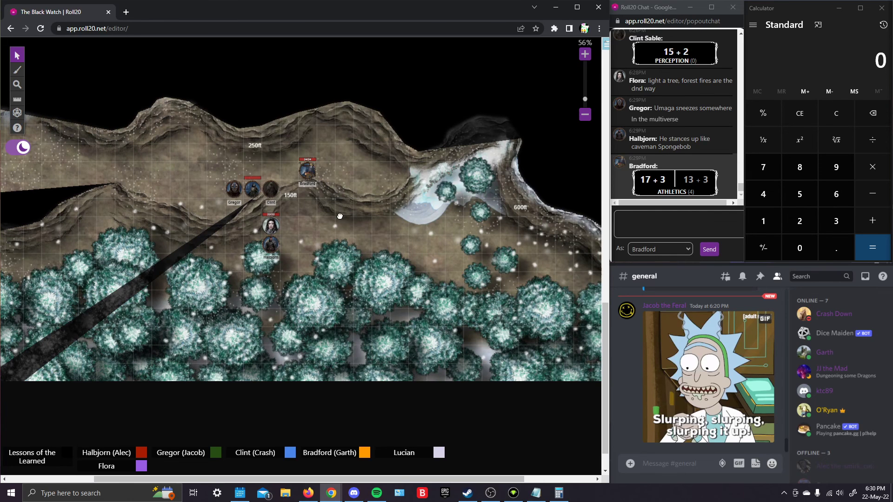
mouse_move(191, 171)
left_mouse_down()
mouse_move(320, 256)
mouse_move(346, 230)
left_mouse_up()
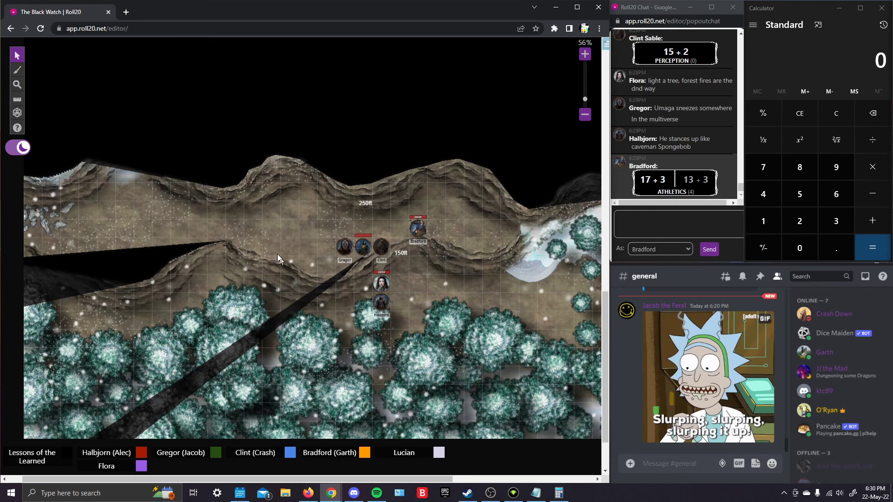
scroll(486, 272, "up", 3)
scroll(490, 249, "down", 3)
scroll(489, 257, "up", 3)
scroll(489, 257, "up", 3)
scroll(447, 252, "down", 3)
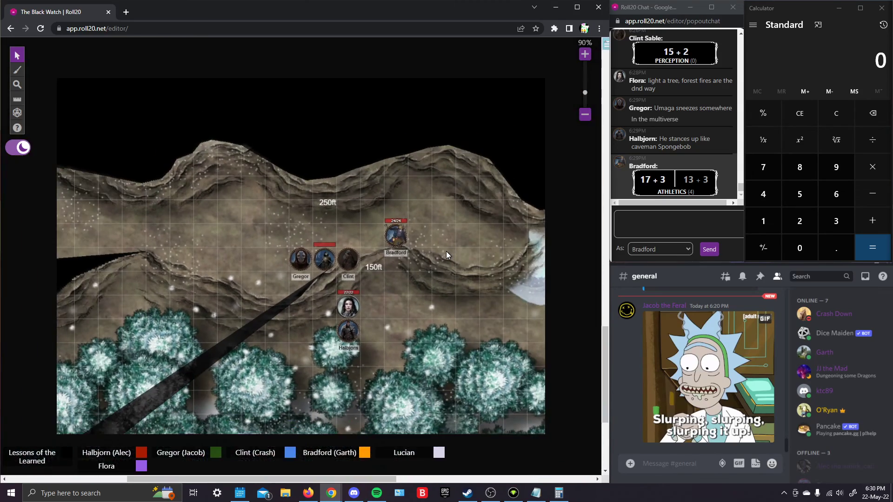
scroll(446, 252, "down", 2)
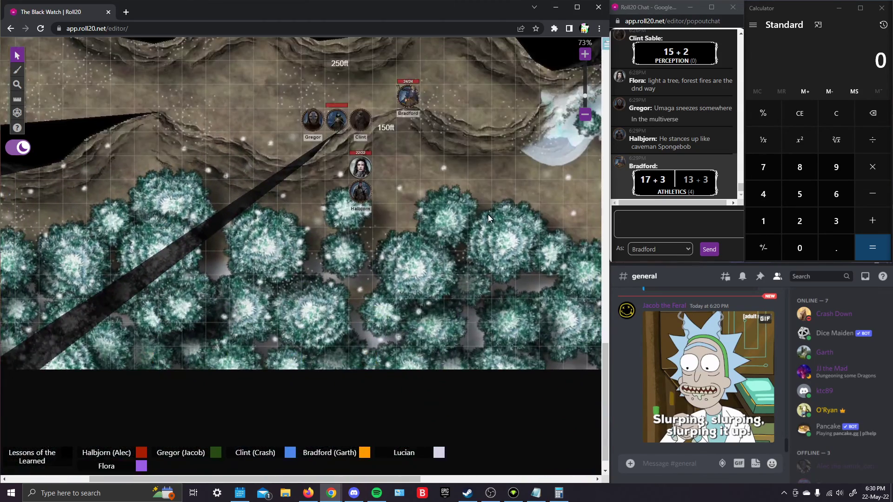